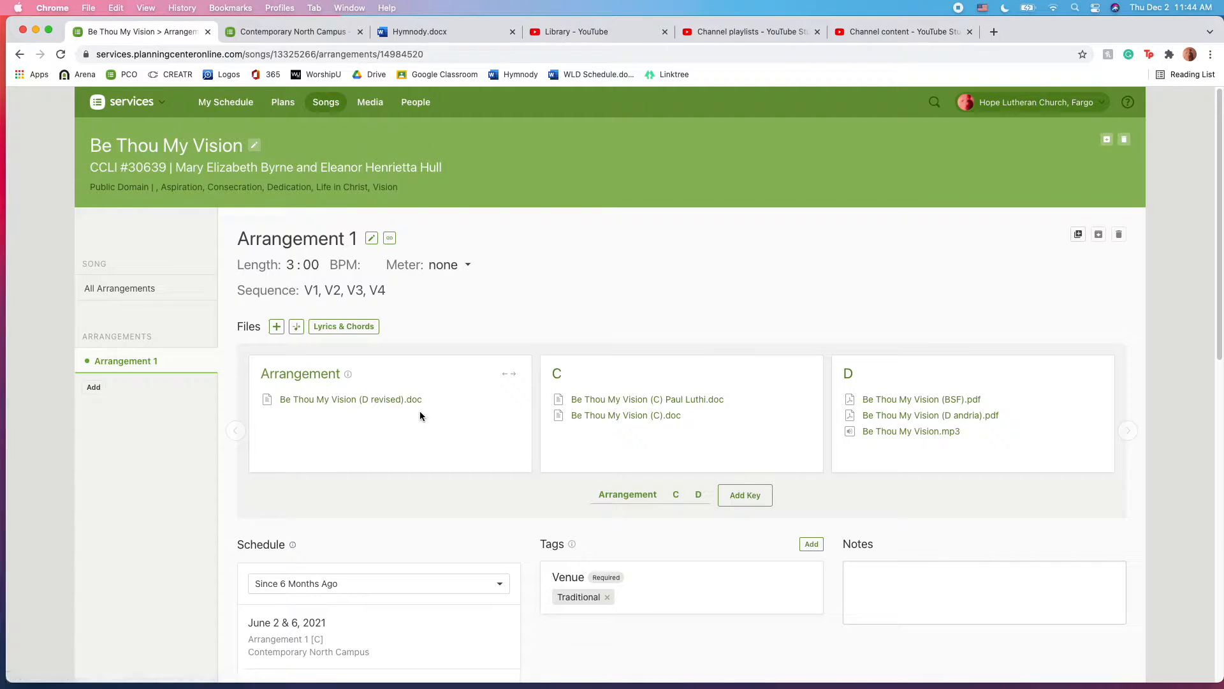
Start a new arrangement for Be Thou My Vision named Andria.
mouse_move(319, 408)
click(95, 388)
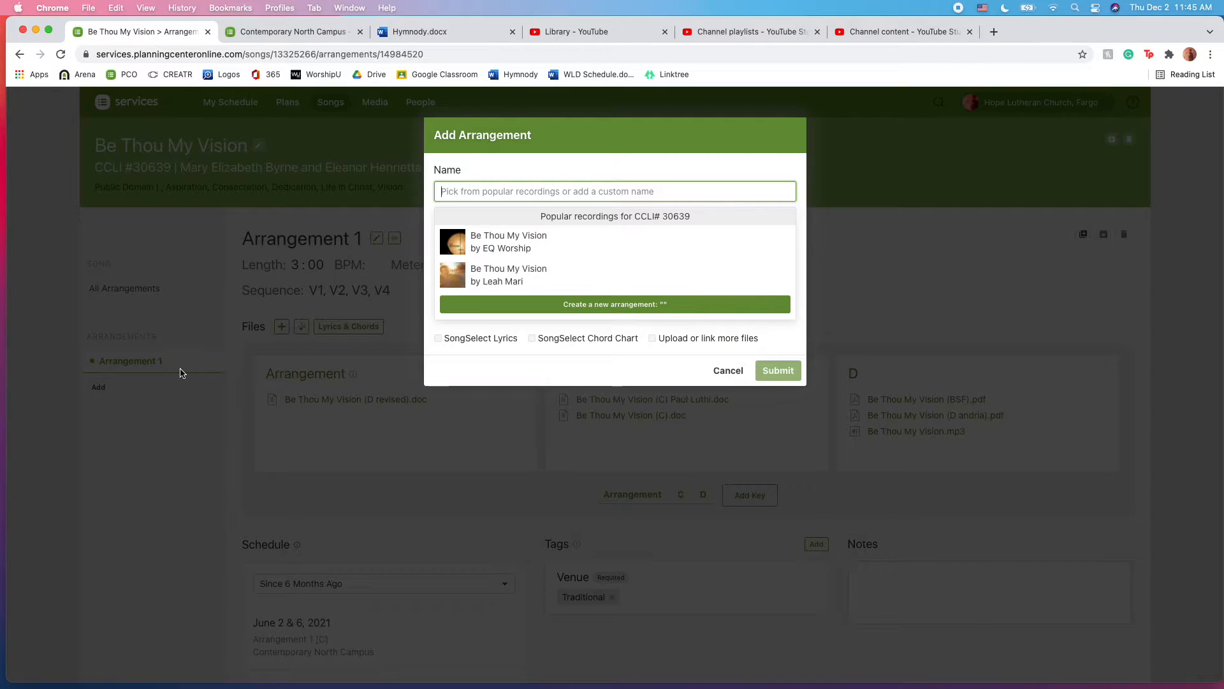
text(And)
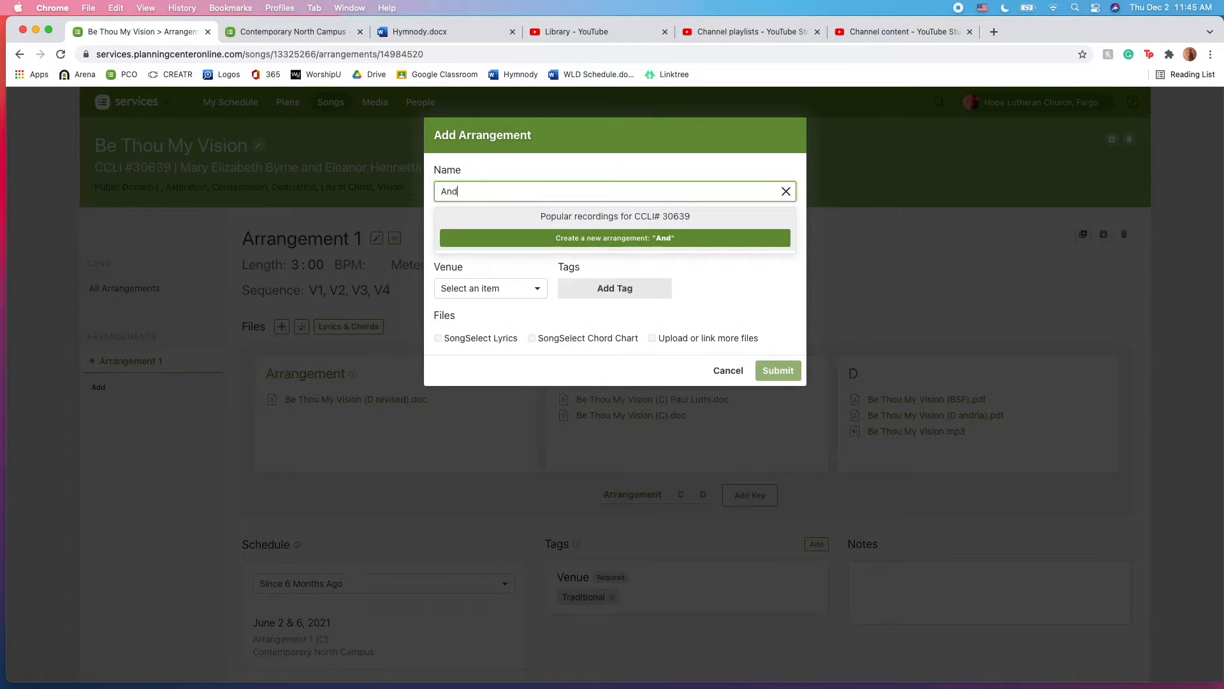
text(ria)
click(681, 239)
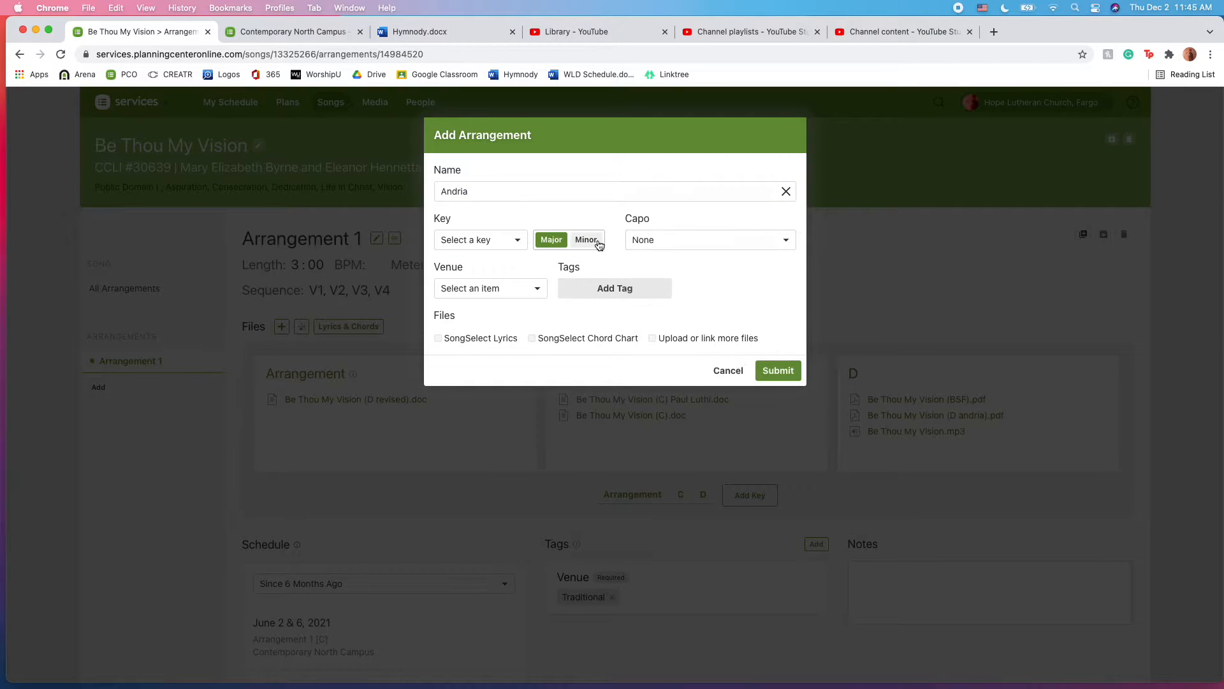
click(481, 240)
click(504, 213)
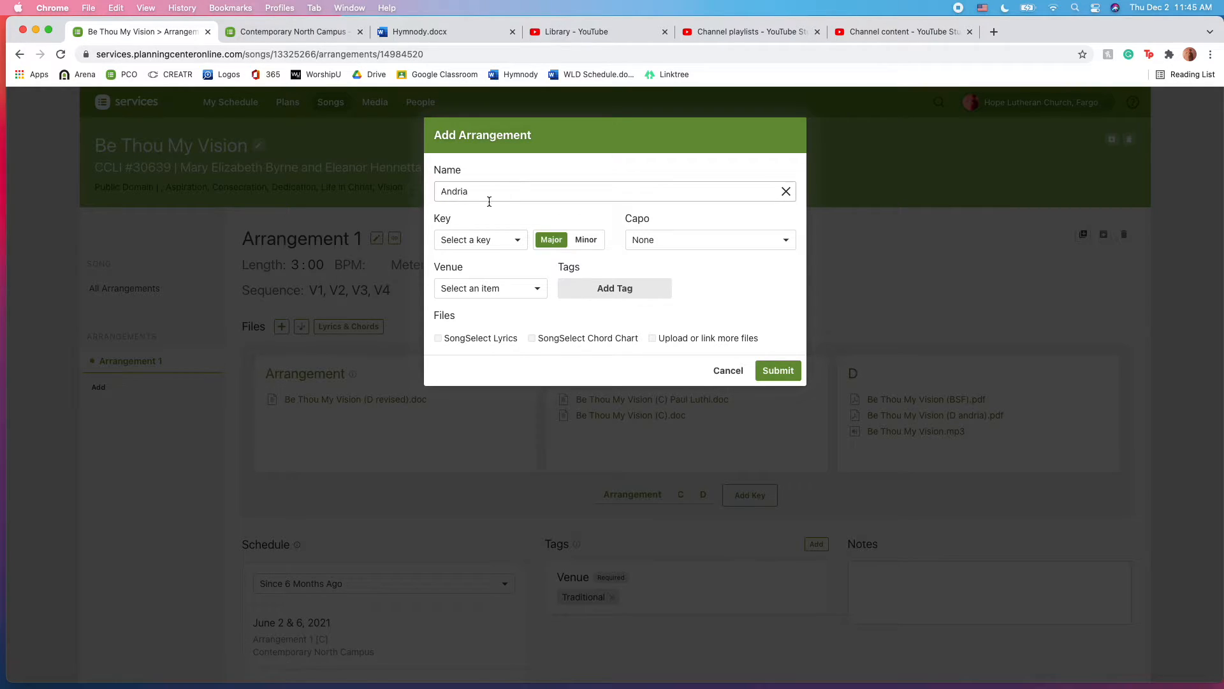
Give Andria the key of D and the Contemporary venue, then submit it.
click(517, 241)
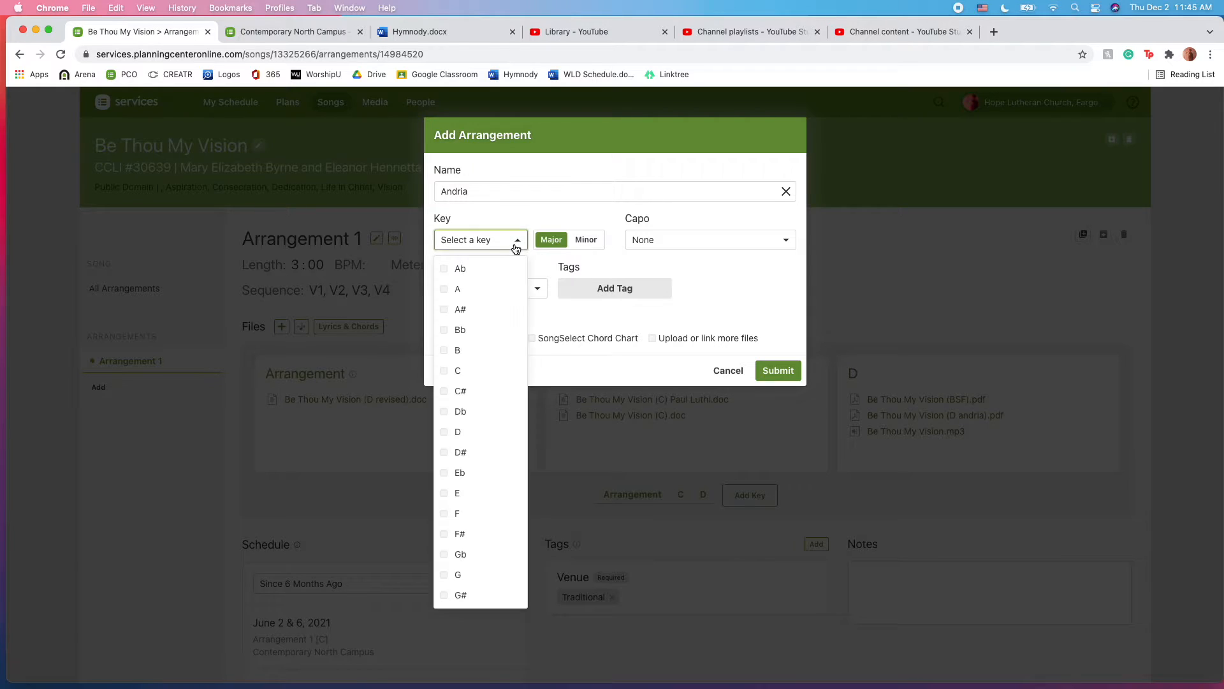
click(457, 432)
click(716, 292)
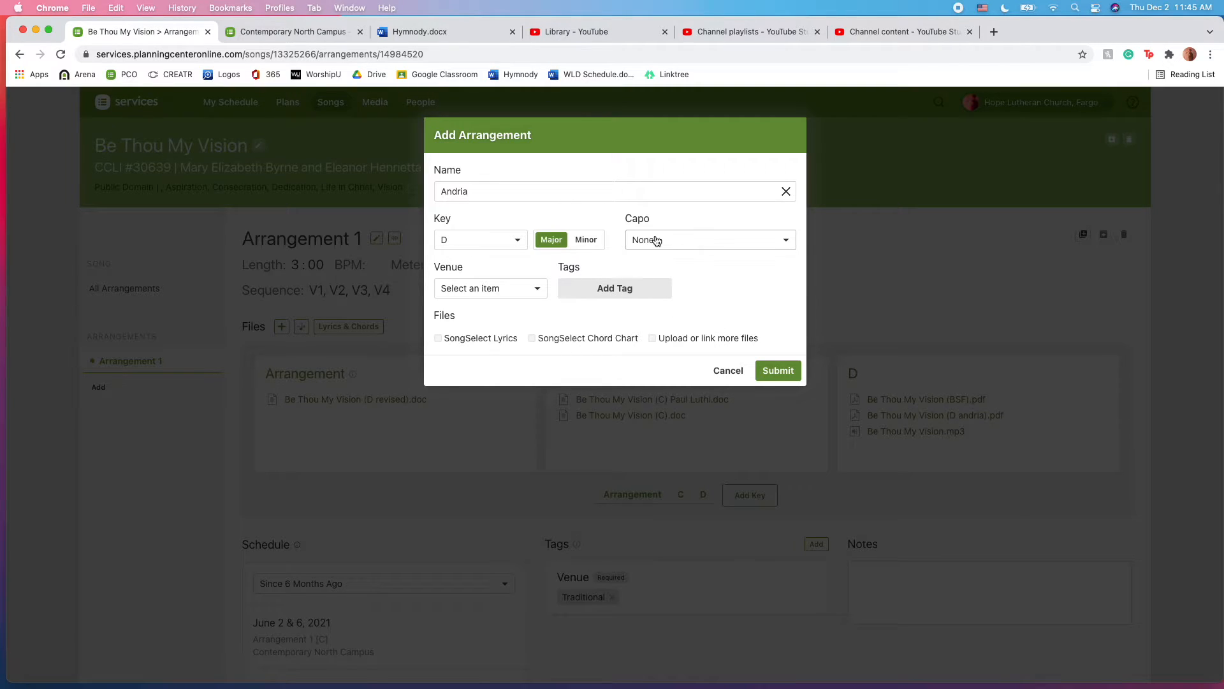
click(531, 295)
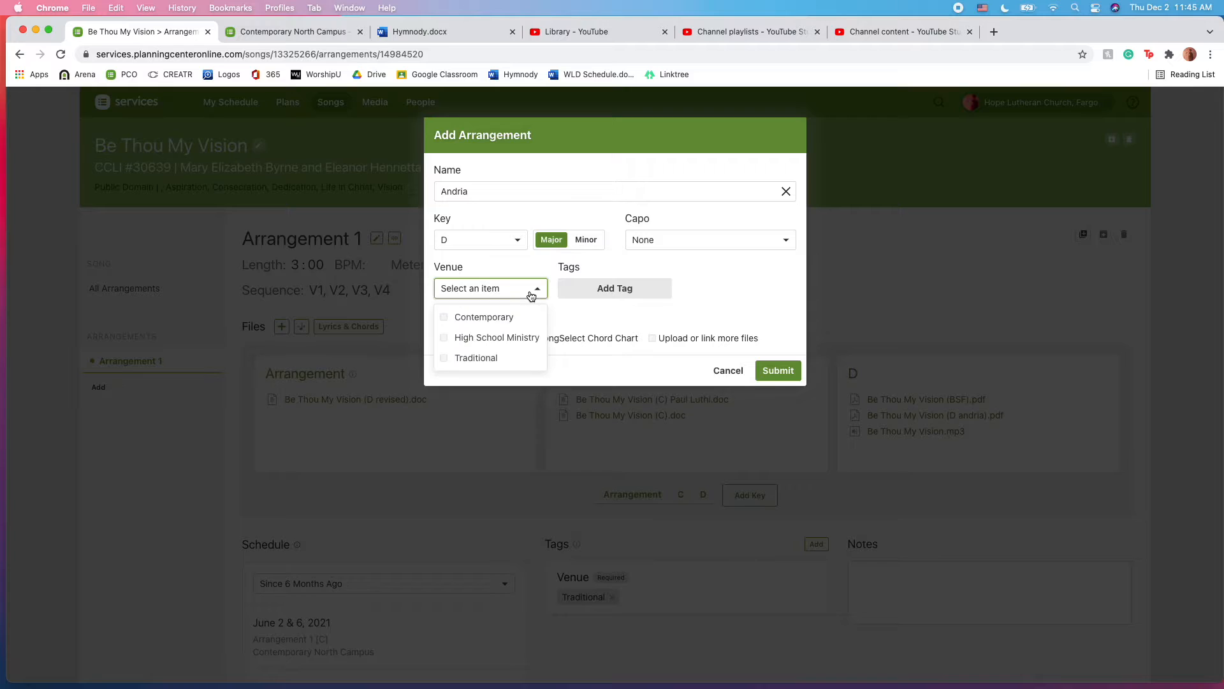
click(503, 318)
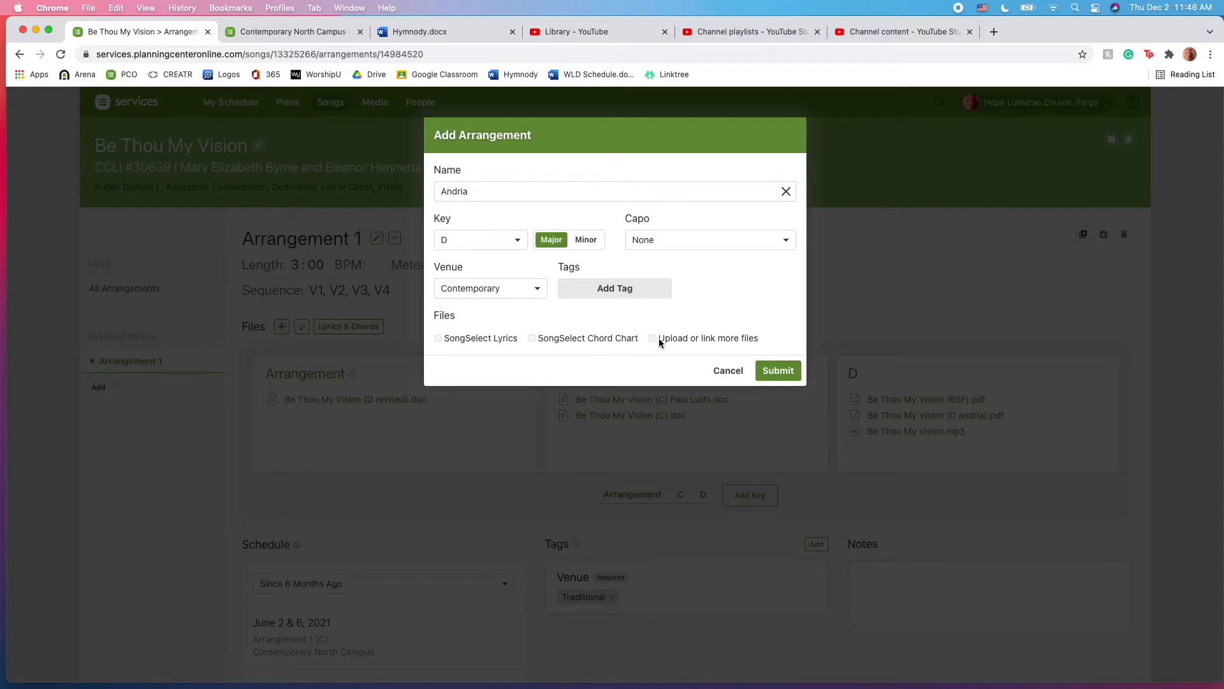
click(778, 372)
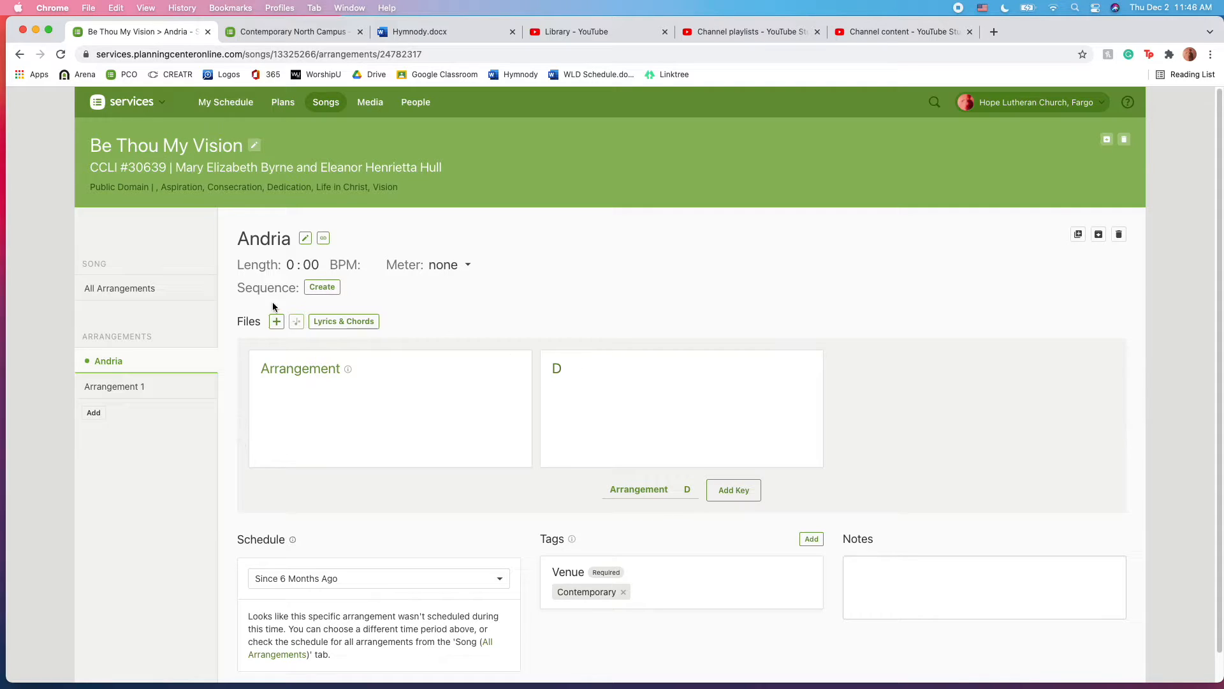
Move the D andria and BSF PDFs from Arrangement 1 to Andria, and swap D revised.doc and the mp3.
click(116, 388)
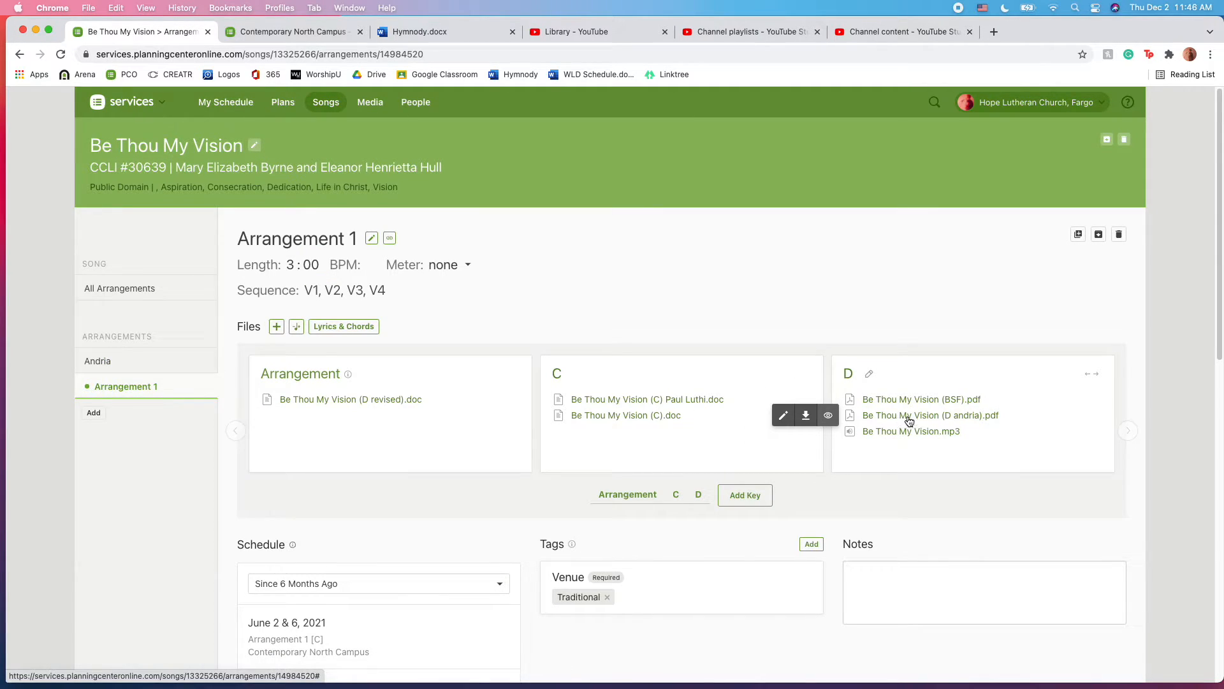
drag(909, 421, 98, 367)
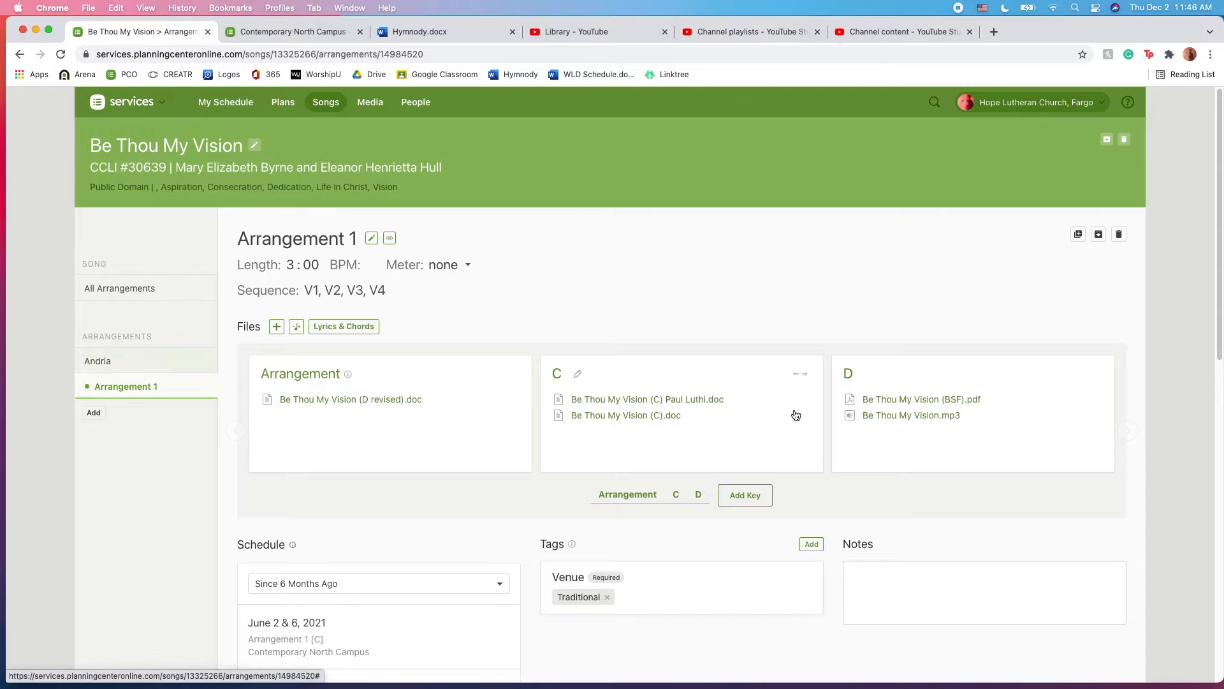
mouse_move(897, 406)
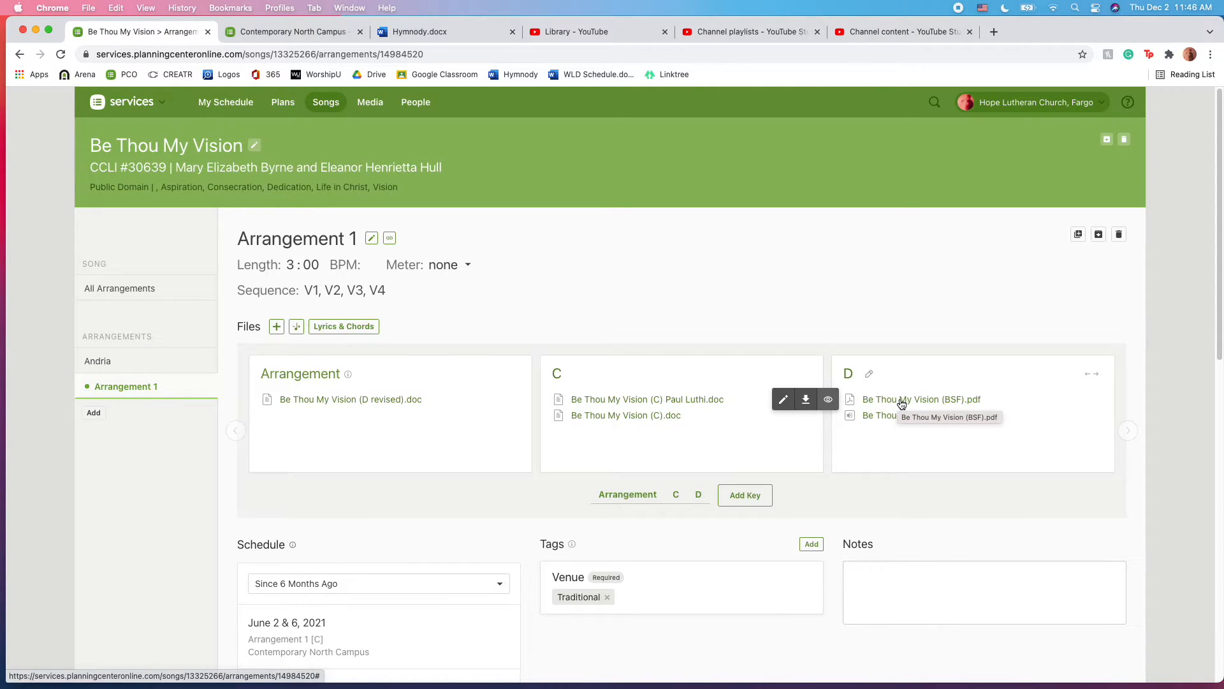
drag(904, 404, 109, 361)
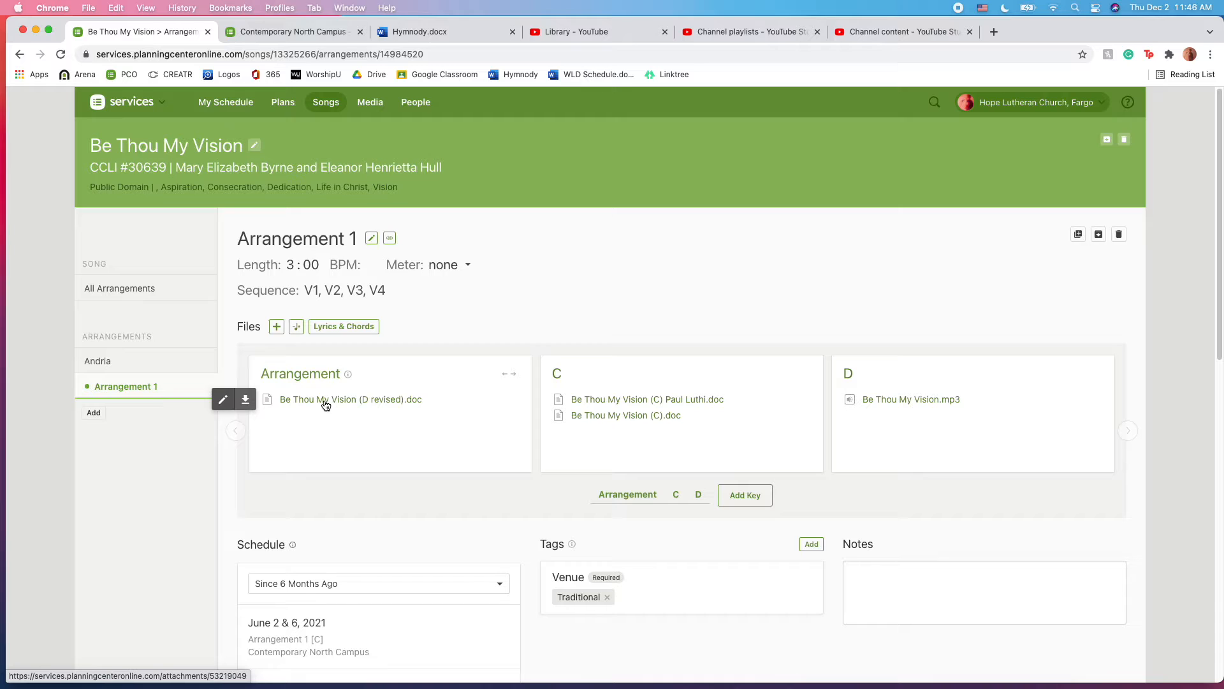
drag(326, 405, 878, 418)
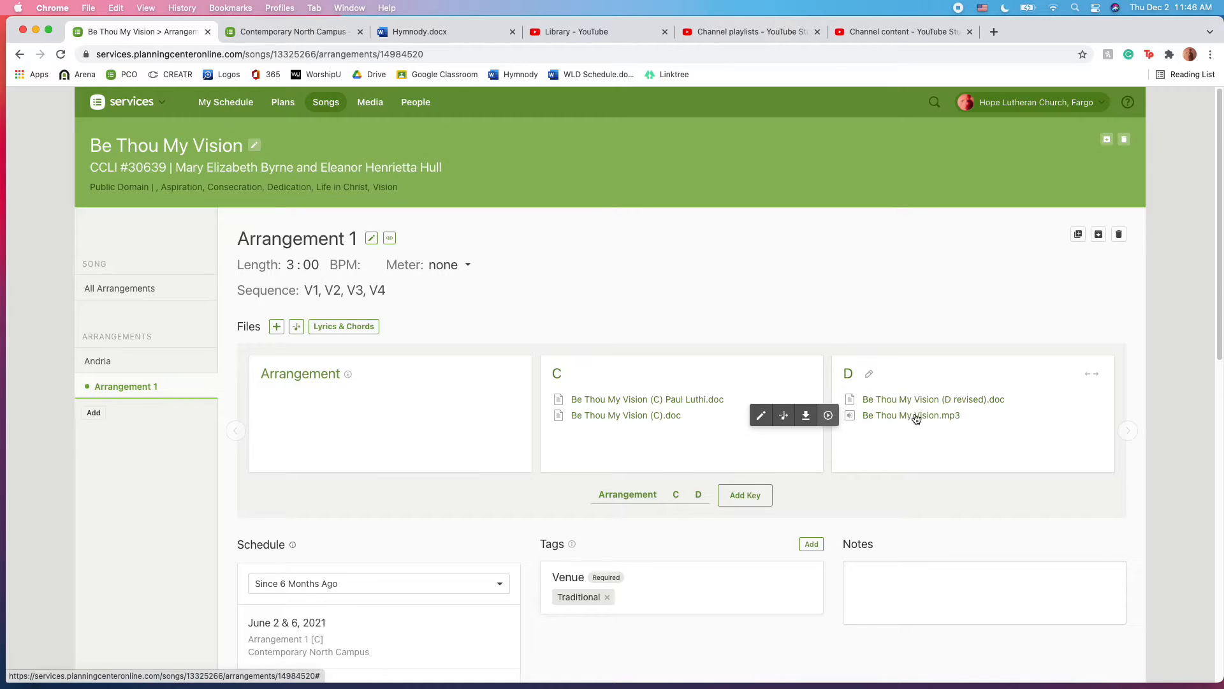
drag(917, 418, 256, 400)
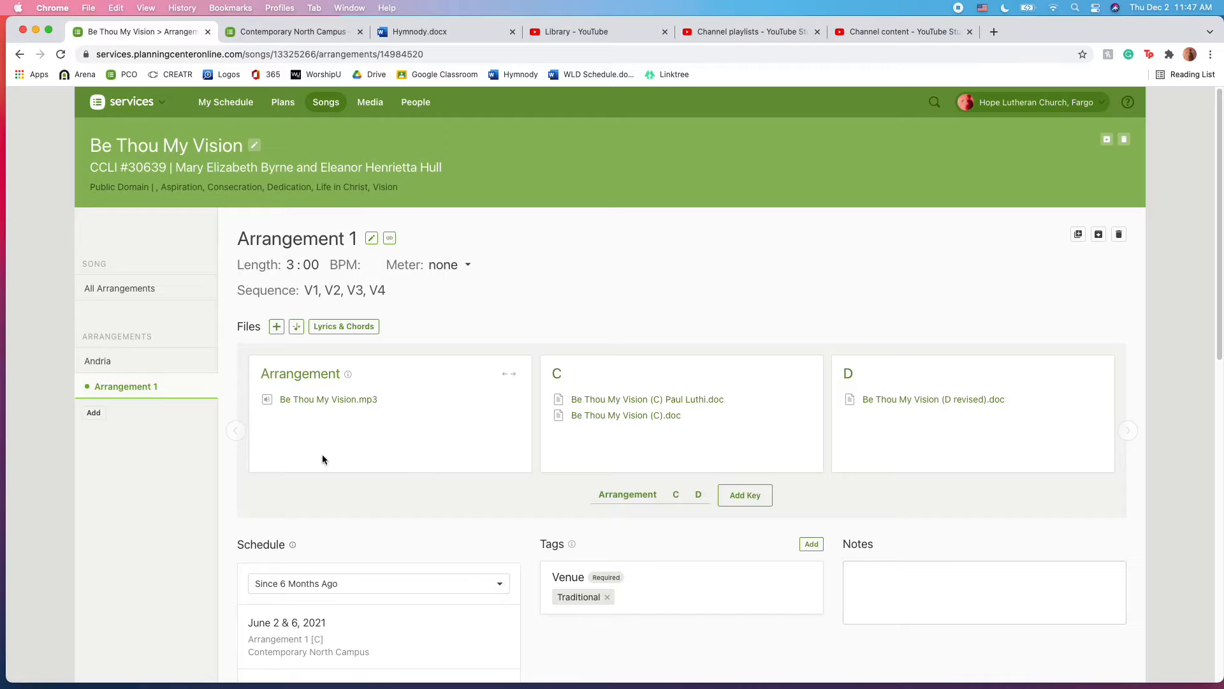
Move Be Thou My Vision.mp3 into Andria and view Andria's files.
mouse_move(339, 402)
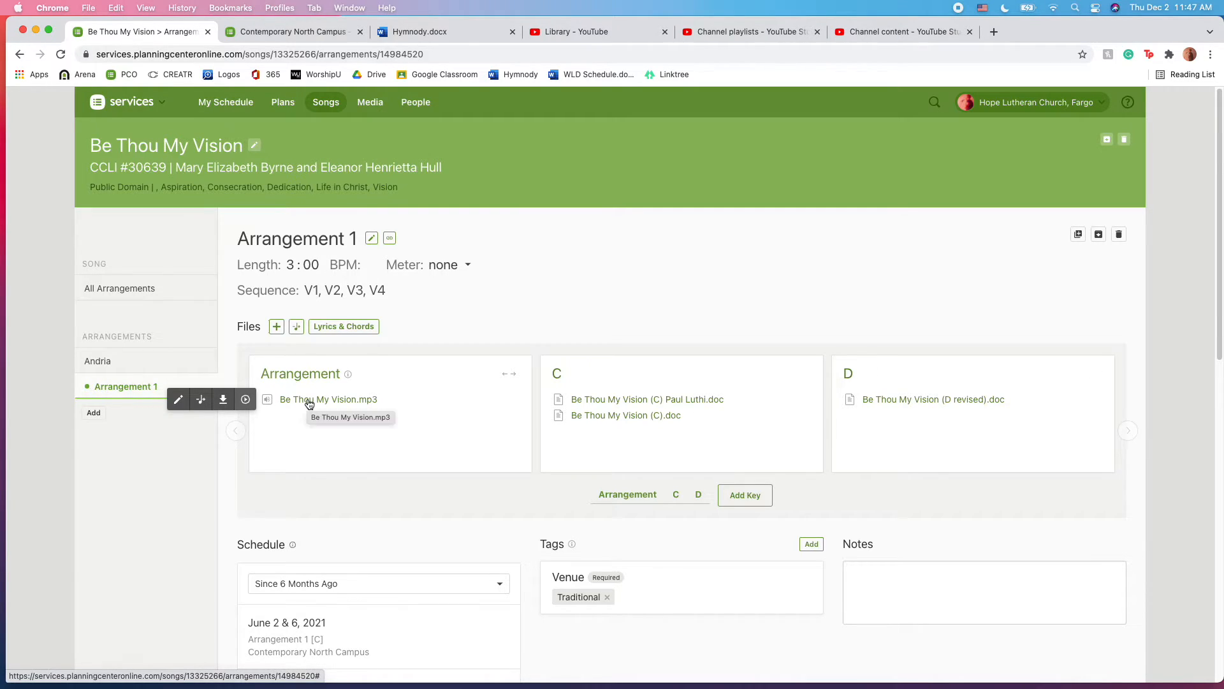
drag(312, 404, 106, 362)
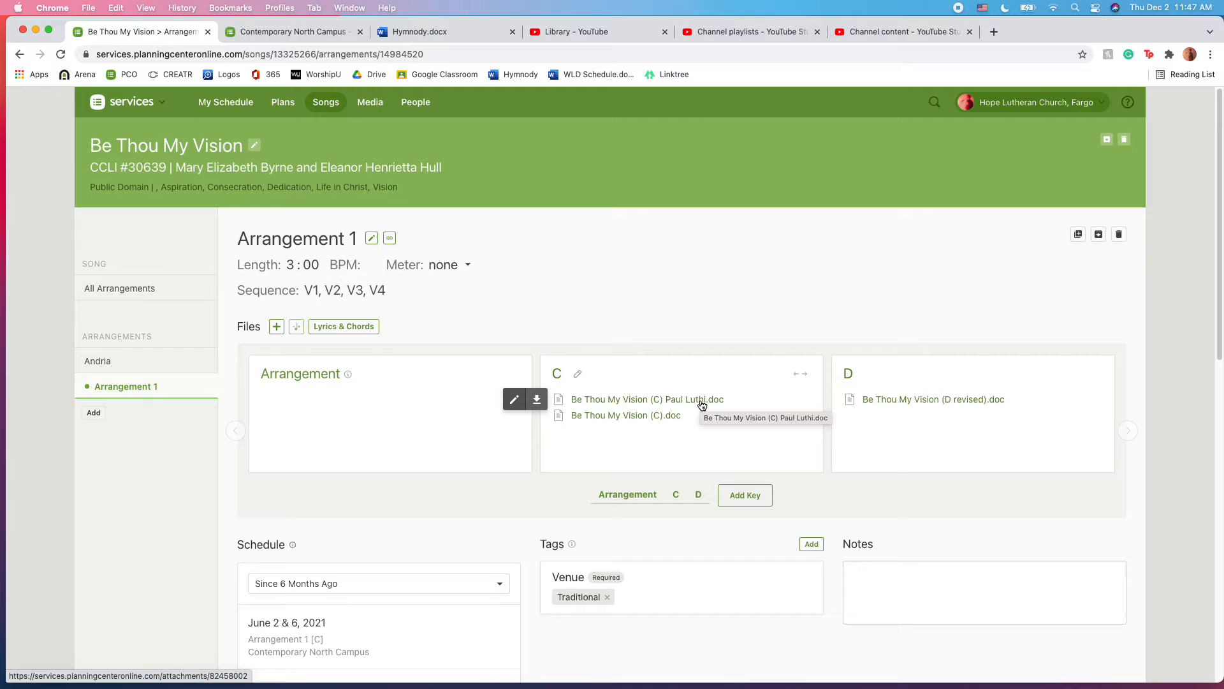
click(126, 369)
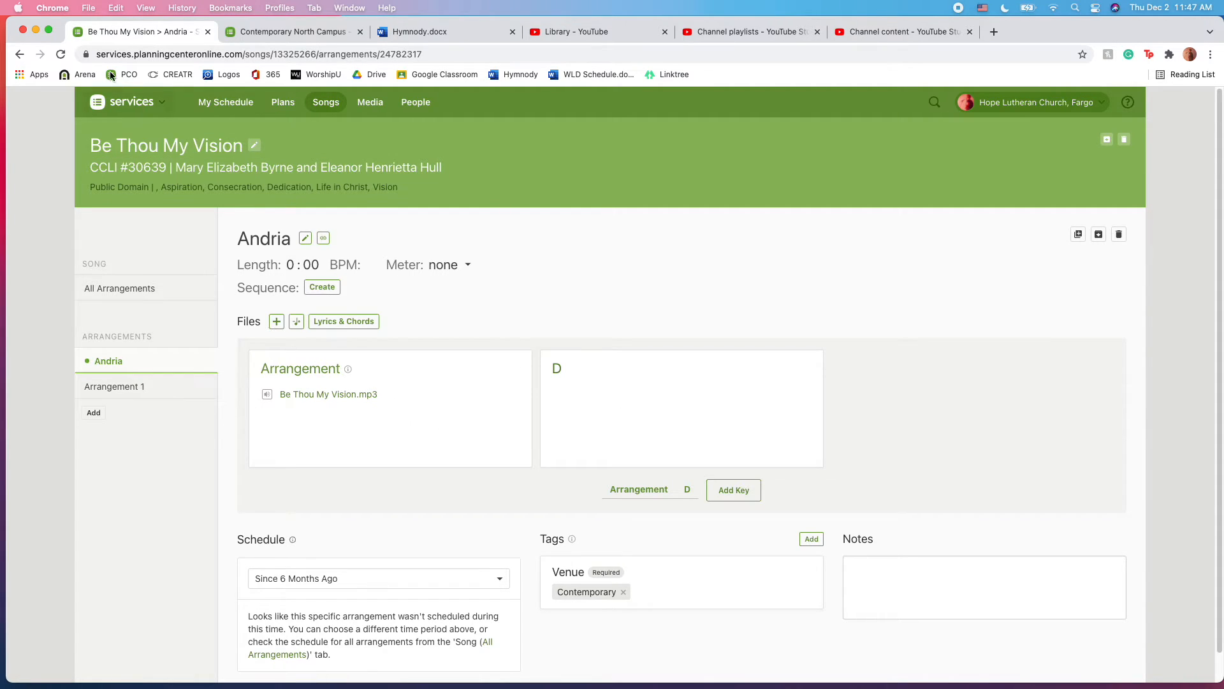
After reloading, move the D andria and BSF PDFs from Arrangement 1 into Andria and verify.
click(61, 56)
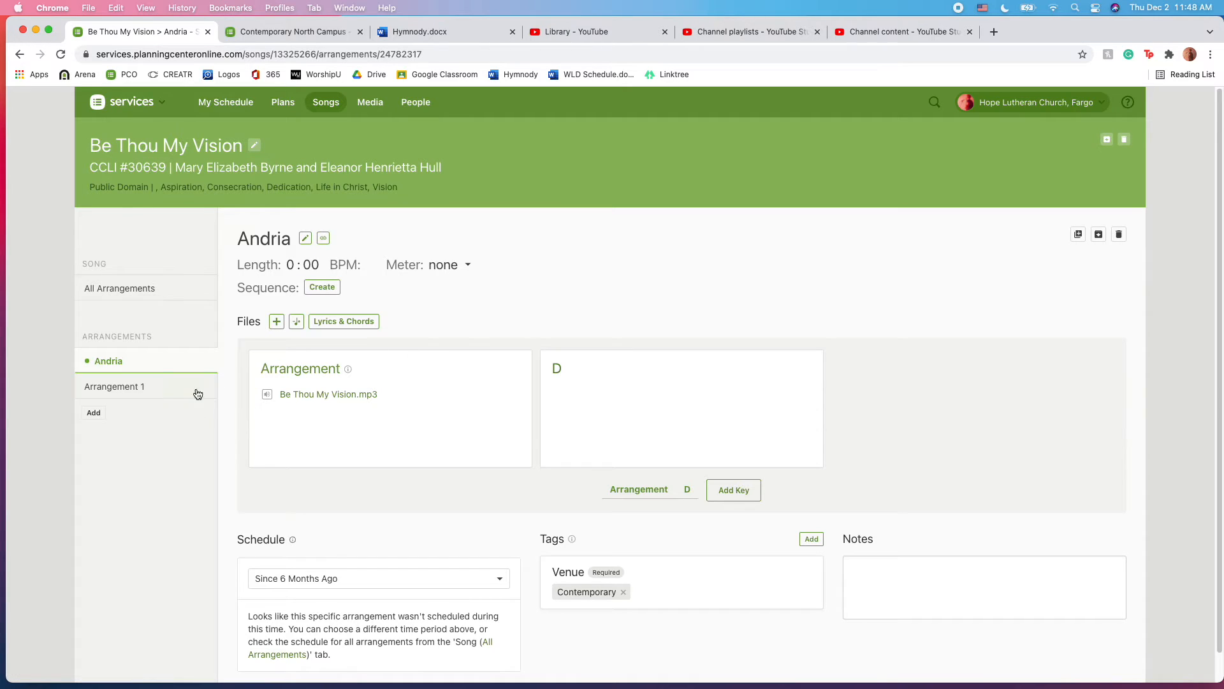
click(130, 386)
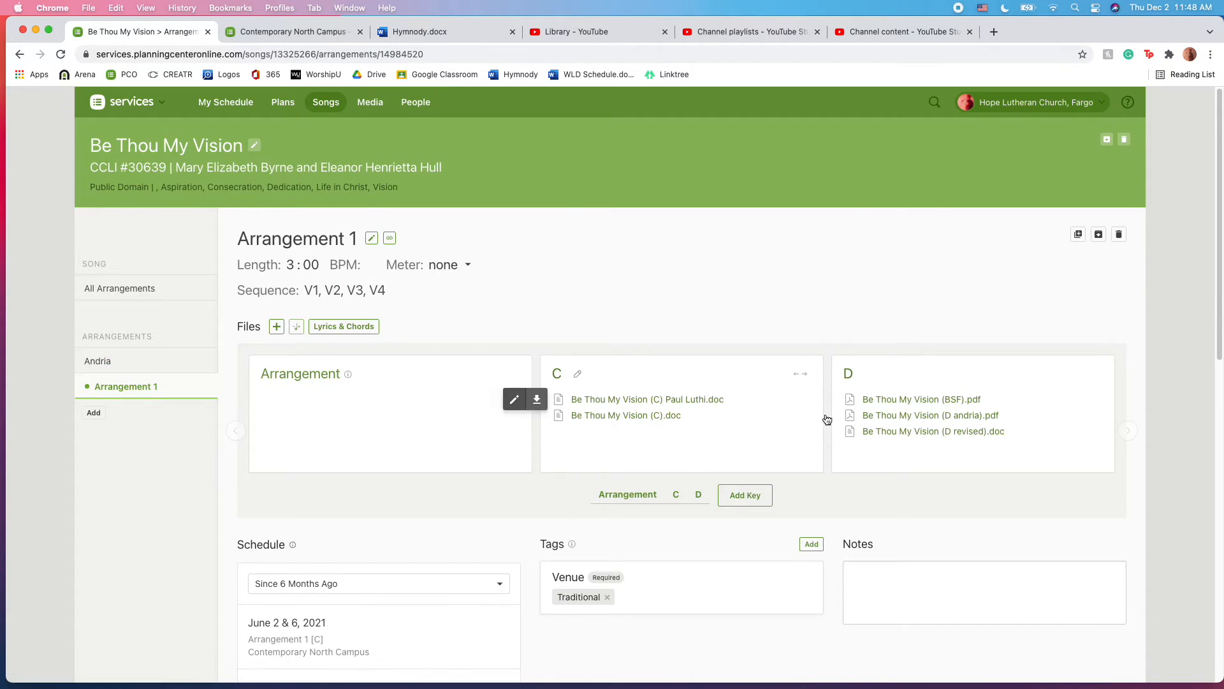
drag(928, 421, 110, 363)
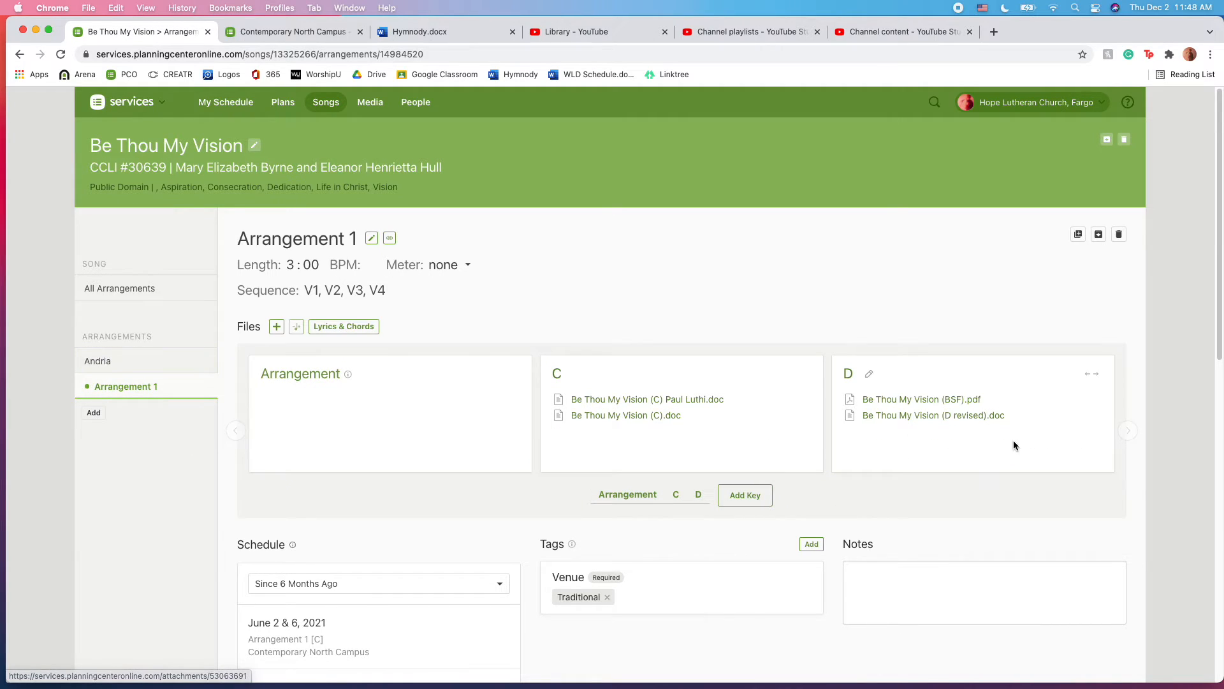
drag(917, 405, 109, 363)
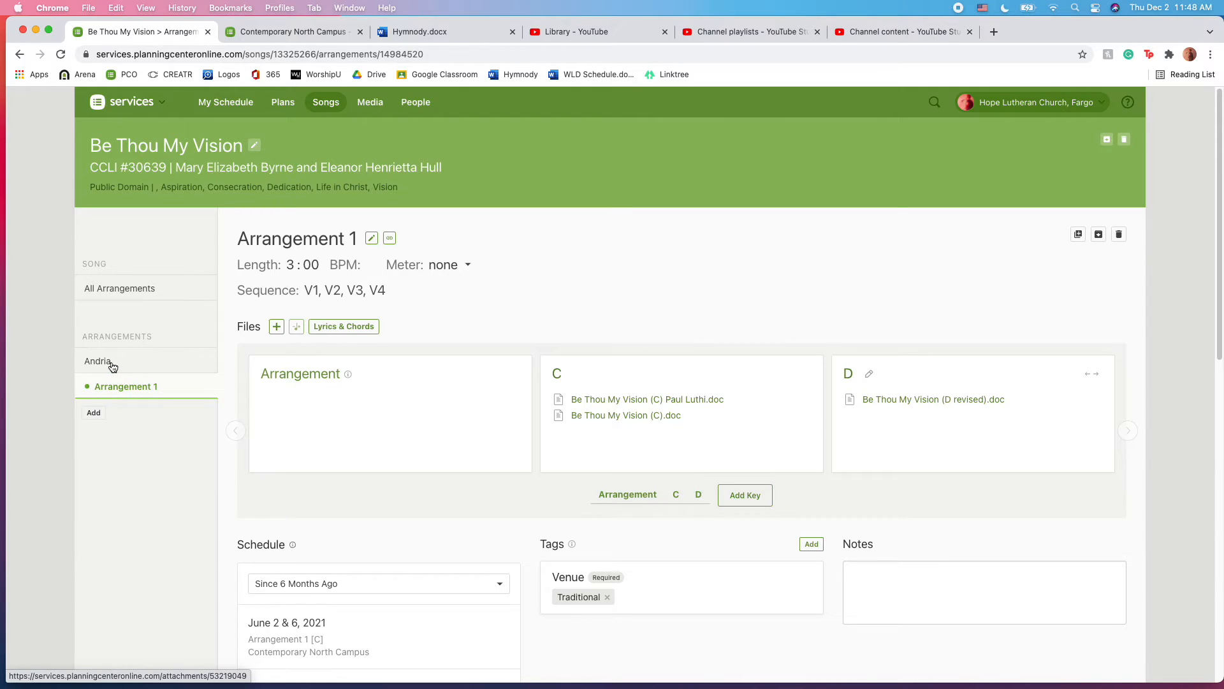
click(112, 364)
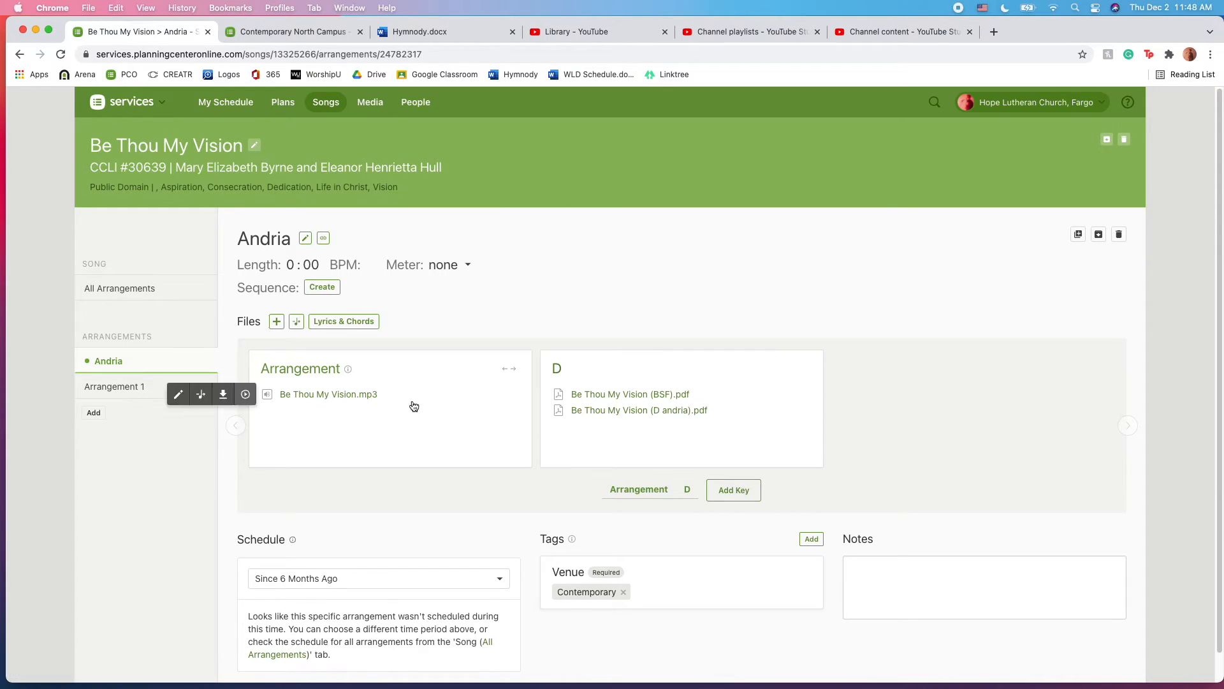
drag(295, 396, 240, 392)
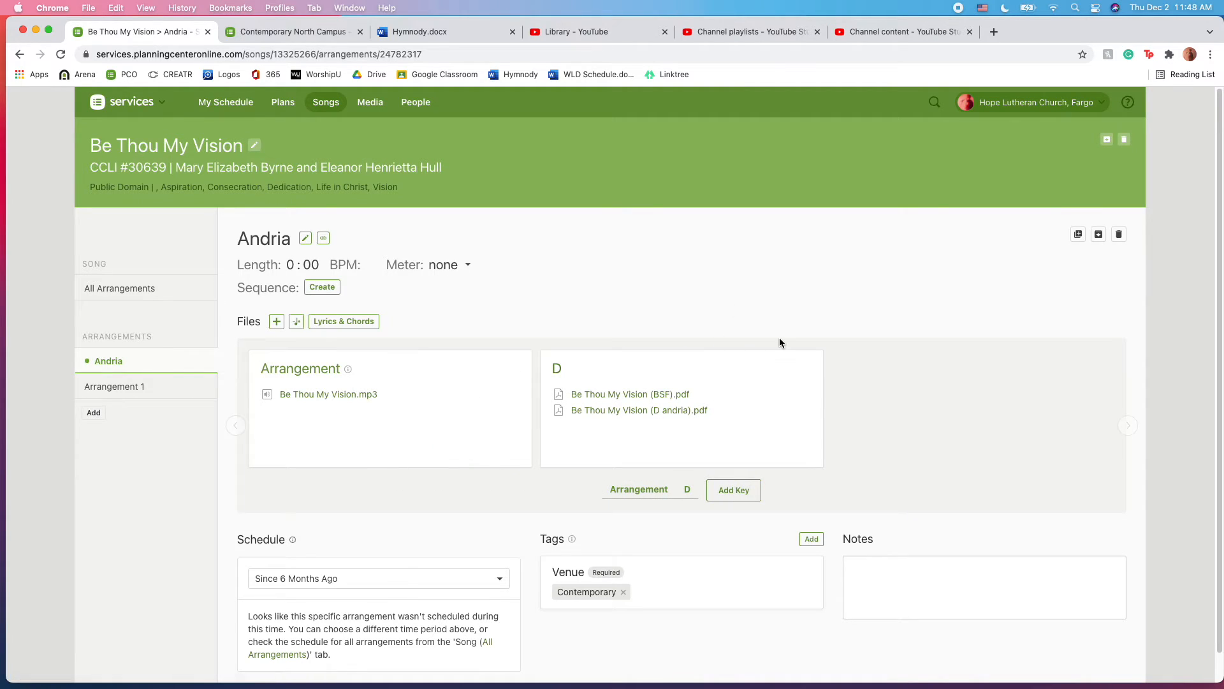
click(126, 387)
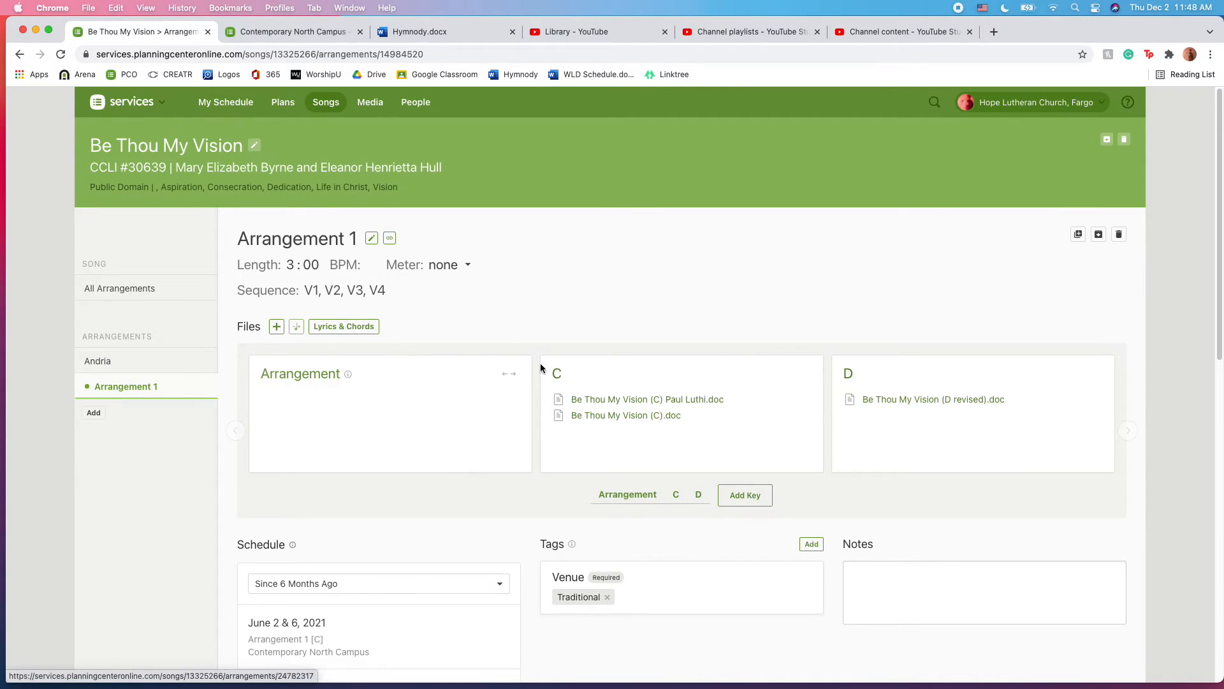
click(94, 413)
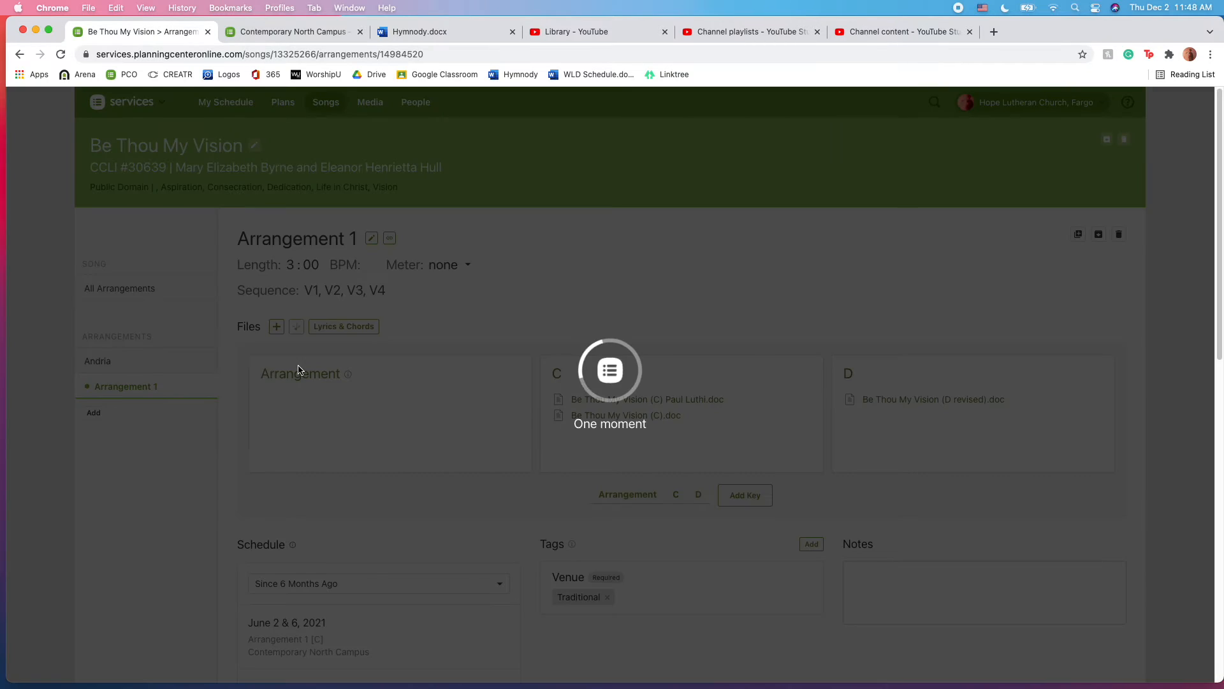
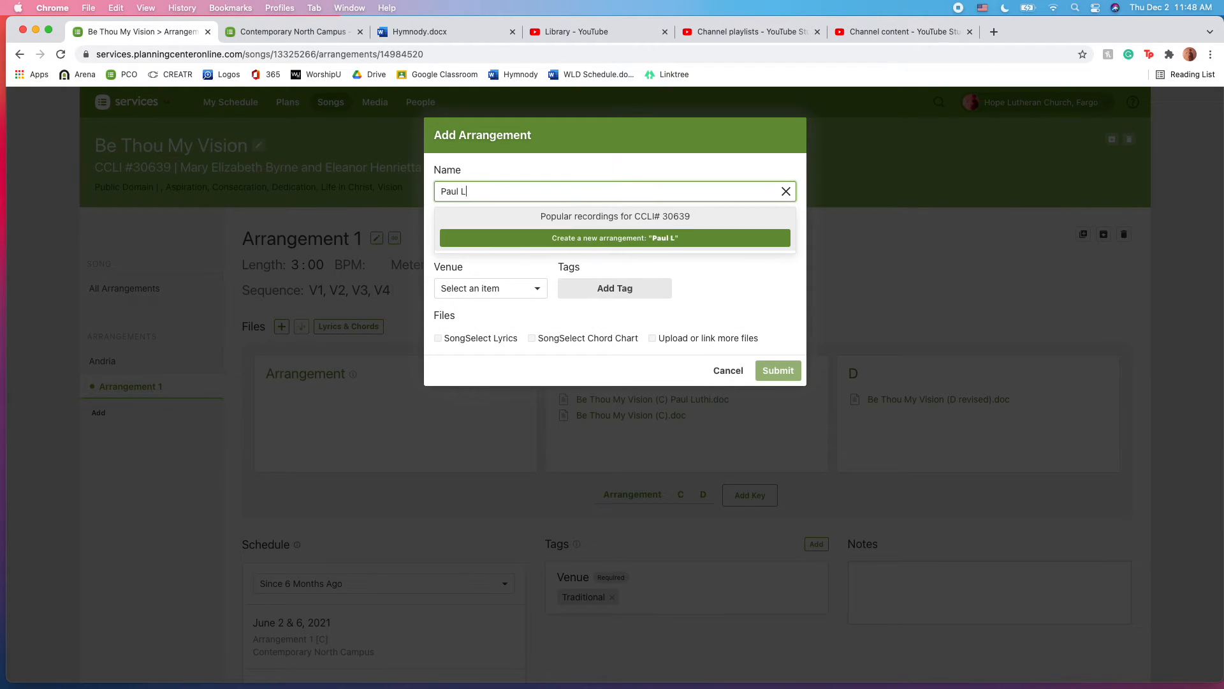
click(648, 239)
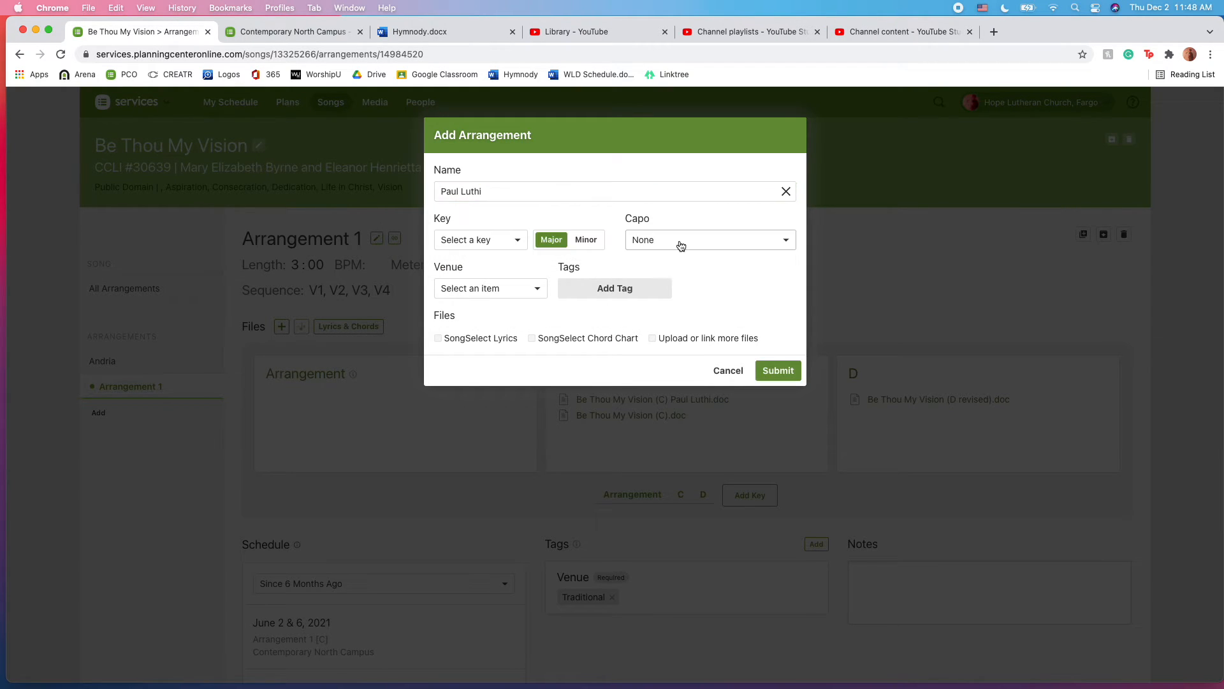
click(522, 249)
click(510, 227)
click(508, 241)
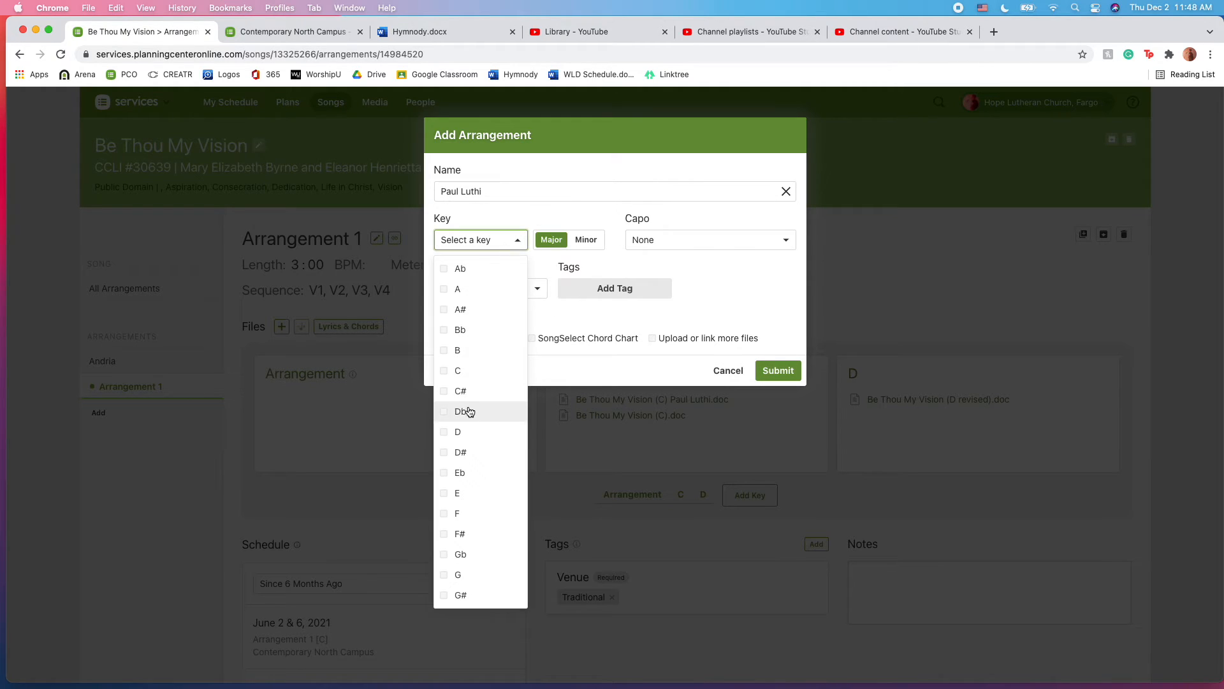
click(457, 370)
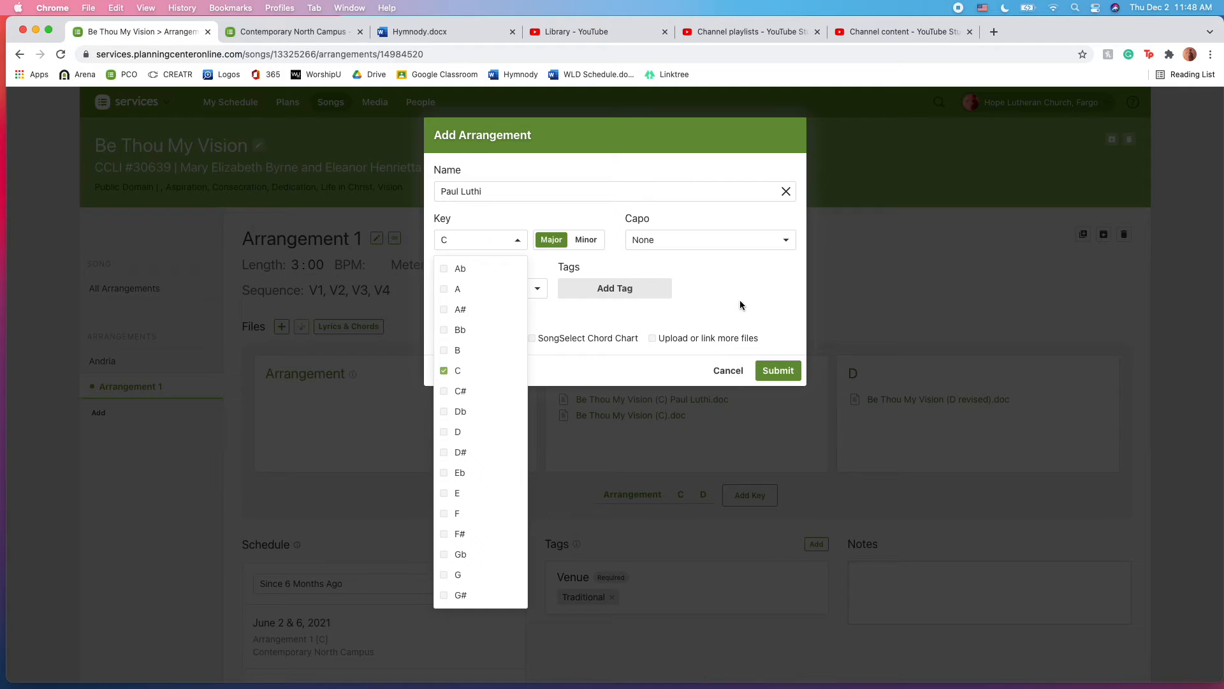
click(567, 311)
click(510, 290)
click(453, 315)
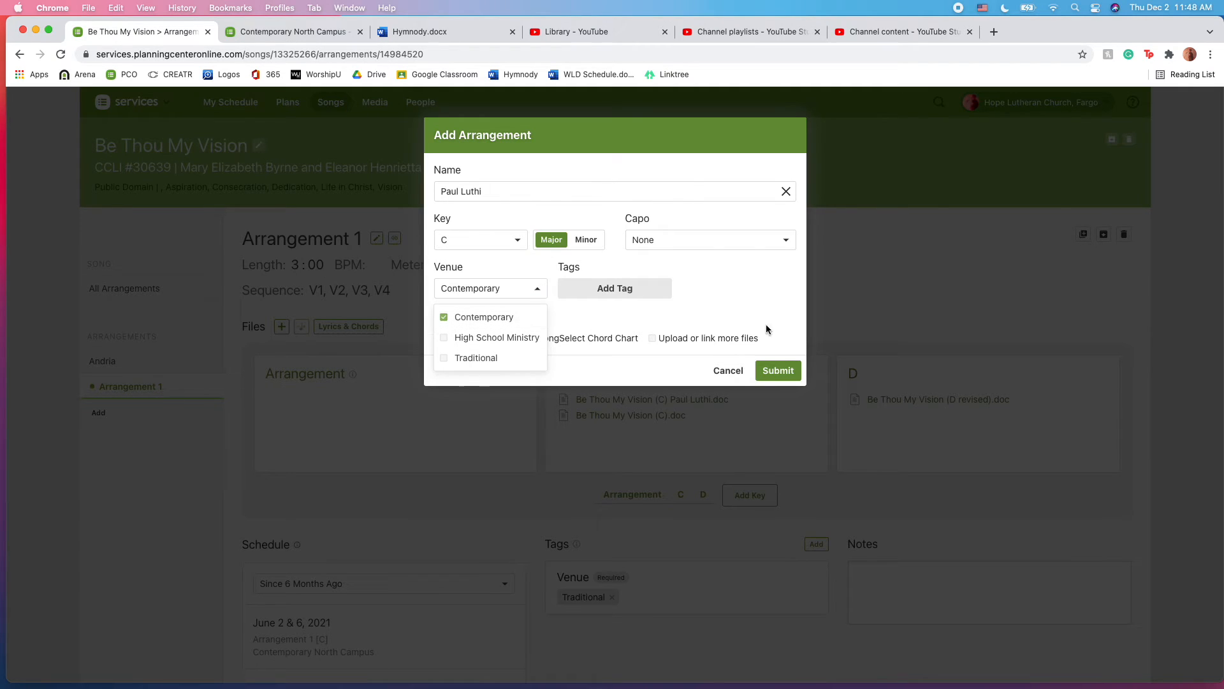
click(761, 298)
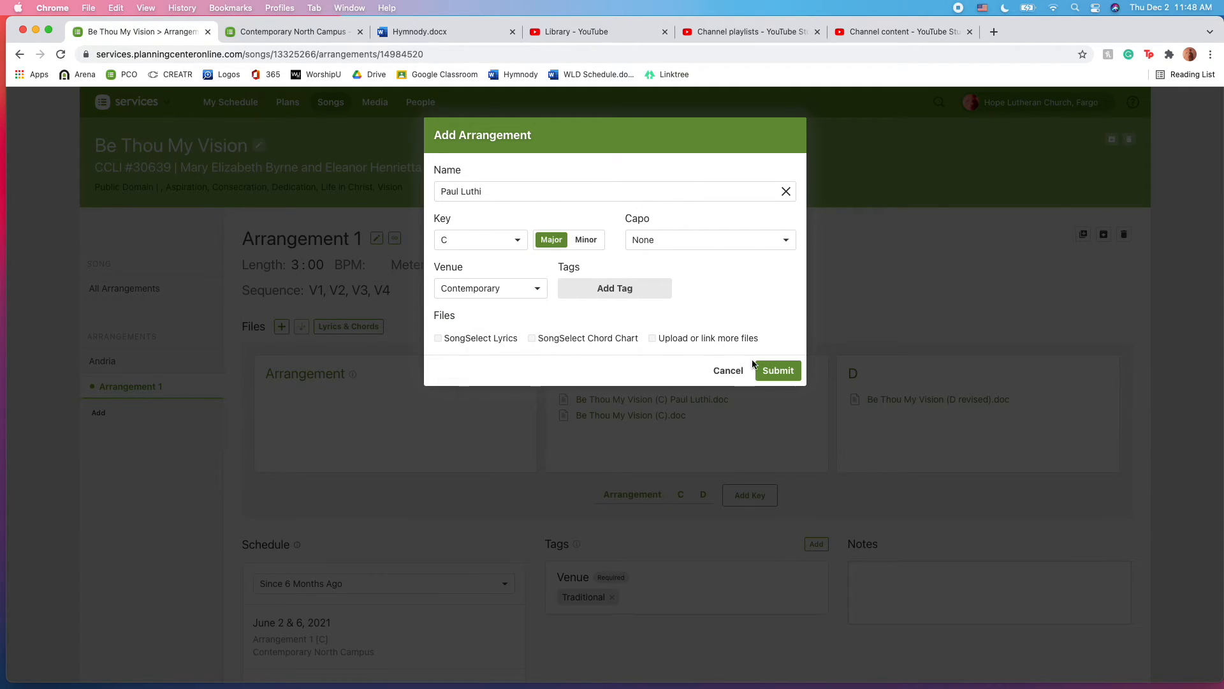
click(780, 371)
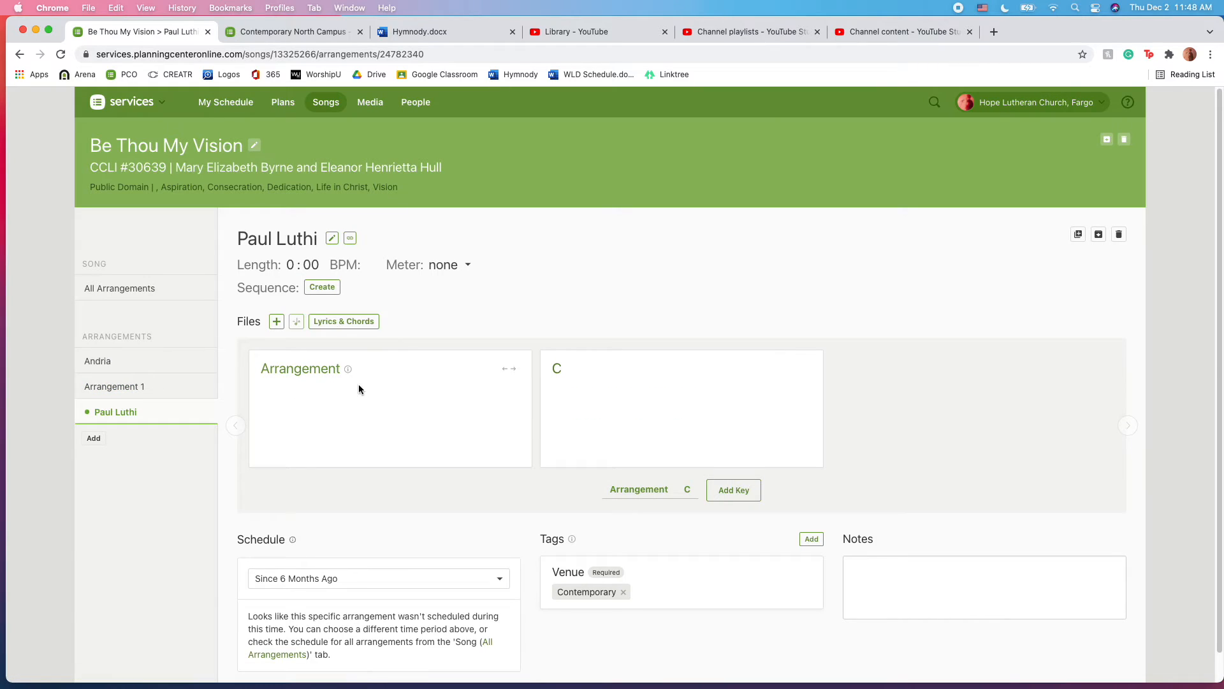
click(127, 387)
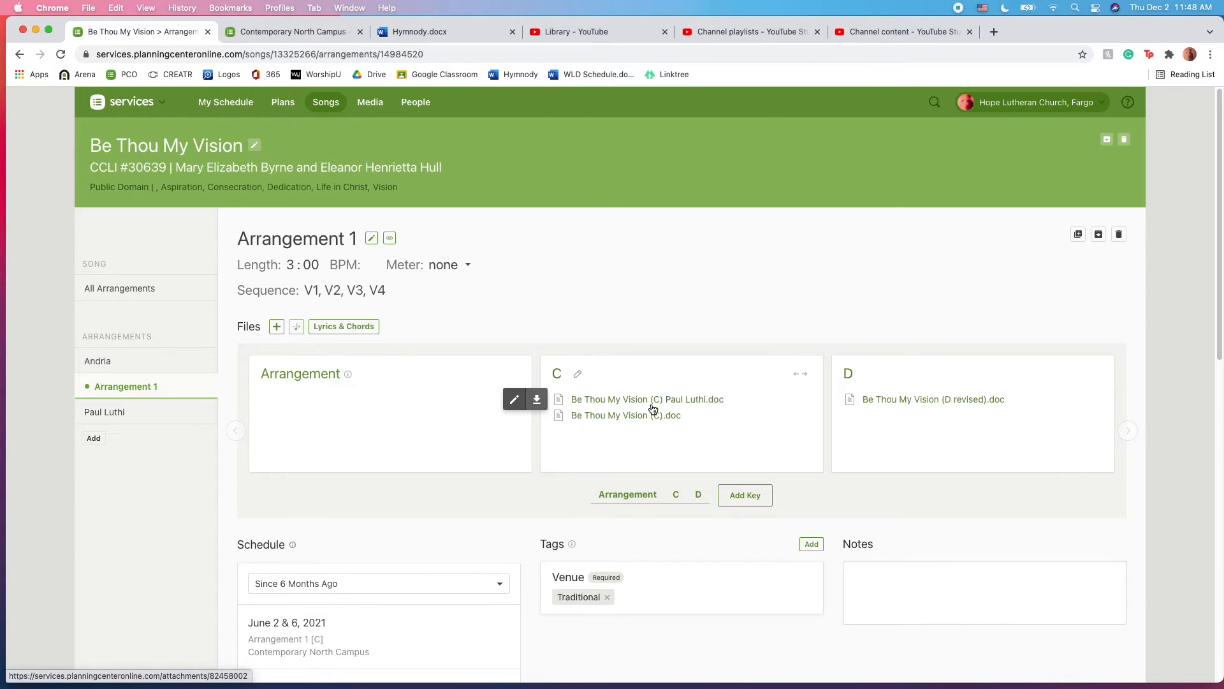
drag(653, 409, 109, 423)
click(109, 423)
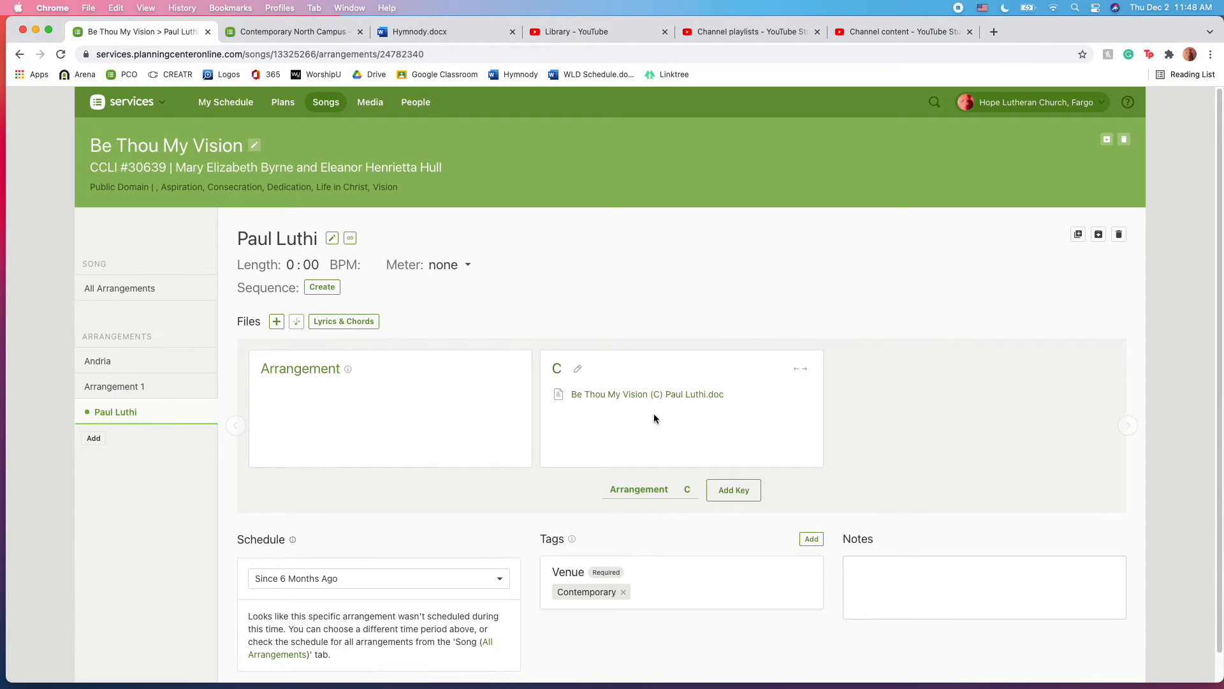
click(142, 392)
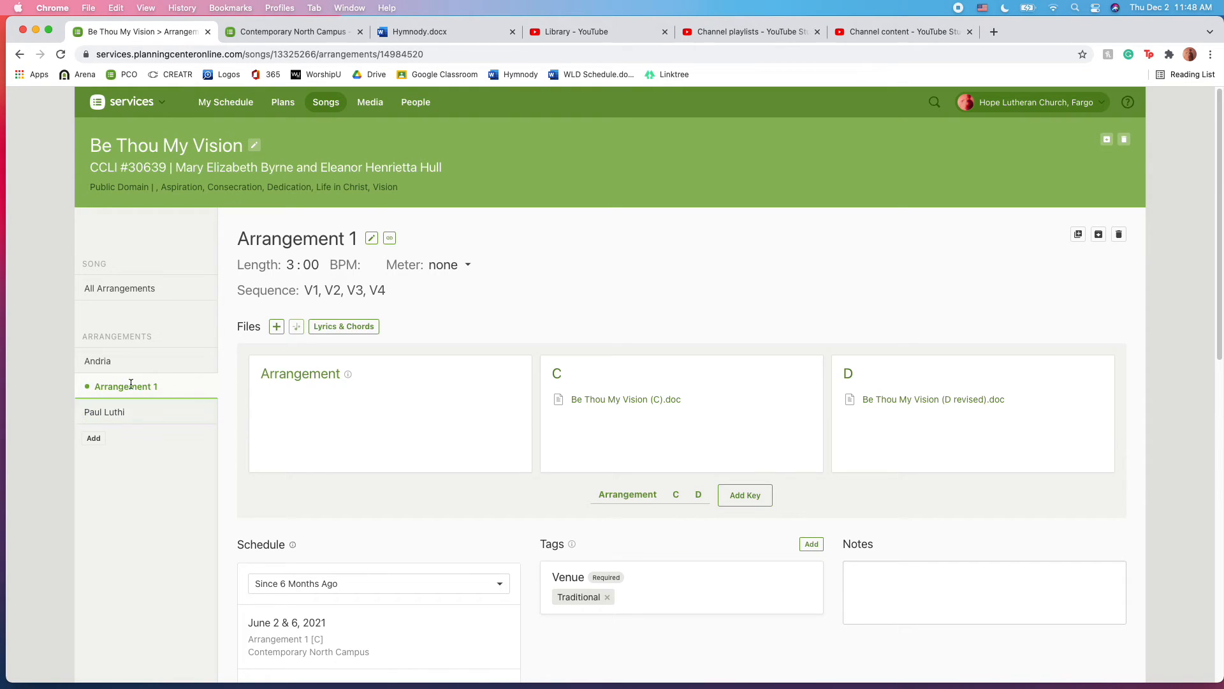
click(117, 415)
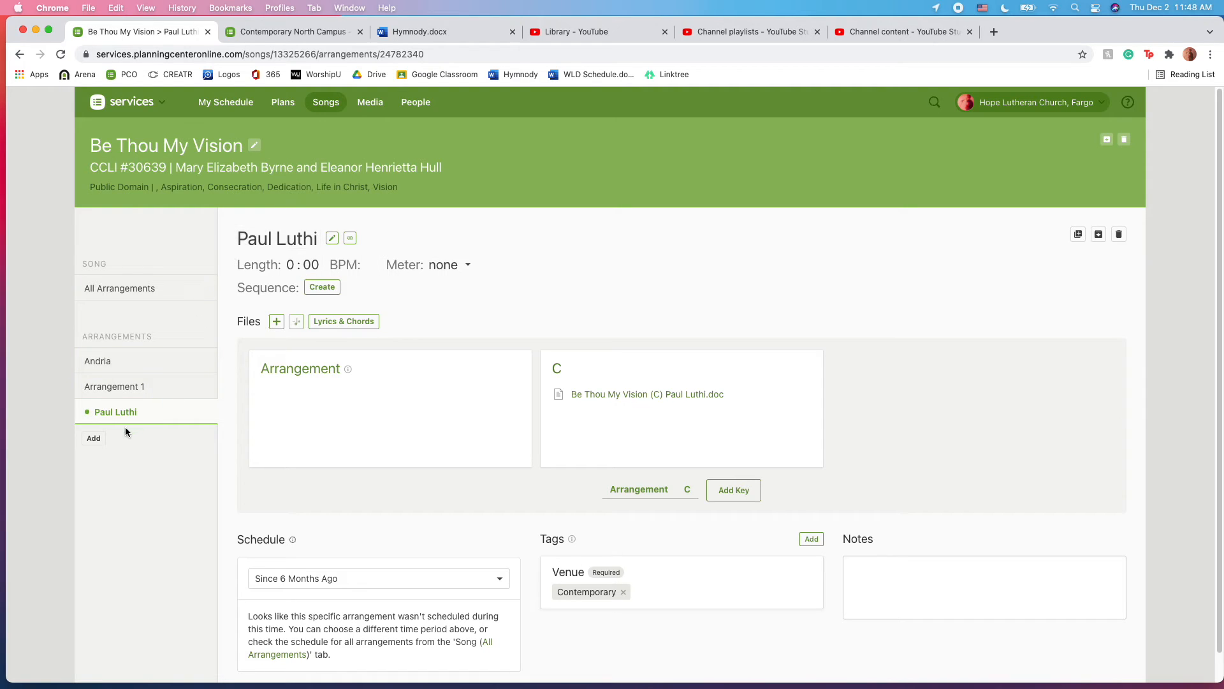
mouse_move(632, 398)
click(102, 360)
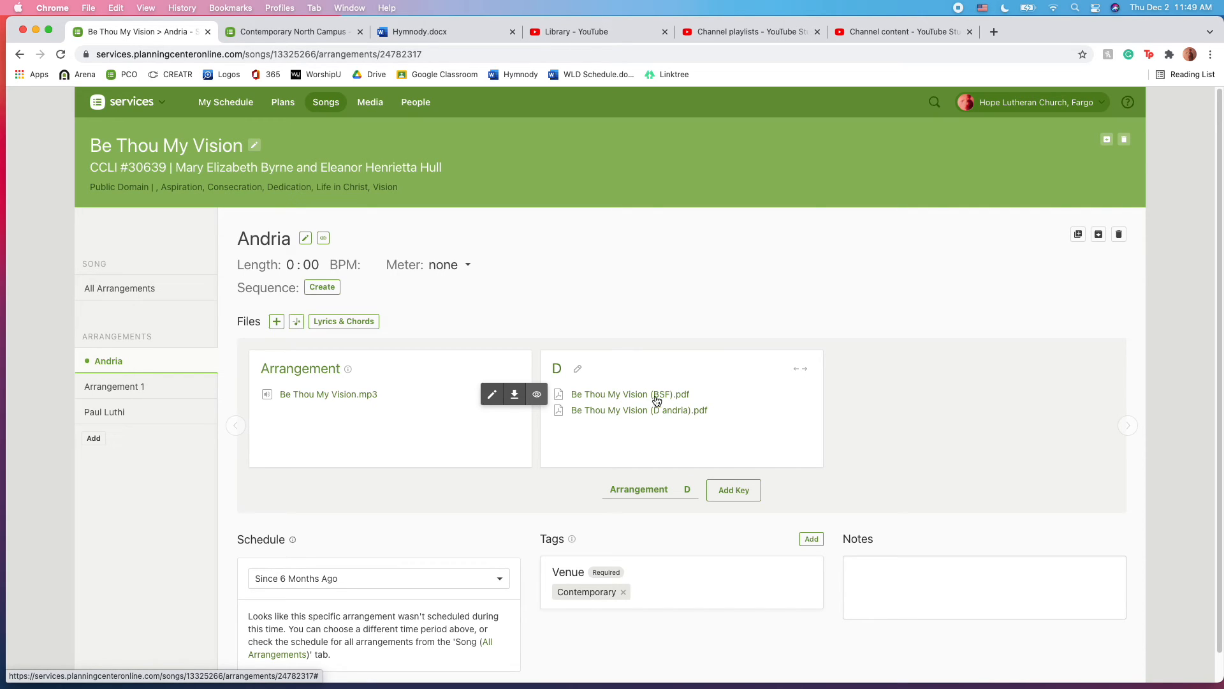
Create a BSF arrangement in the key of D with the Contemporary venue.
click(101, 439)
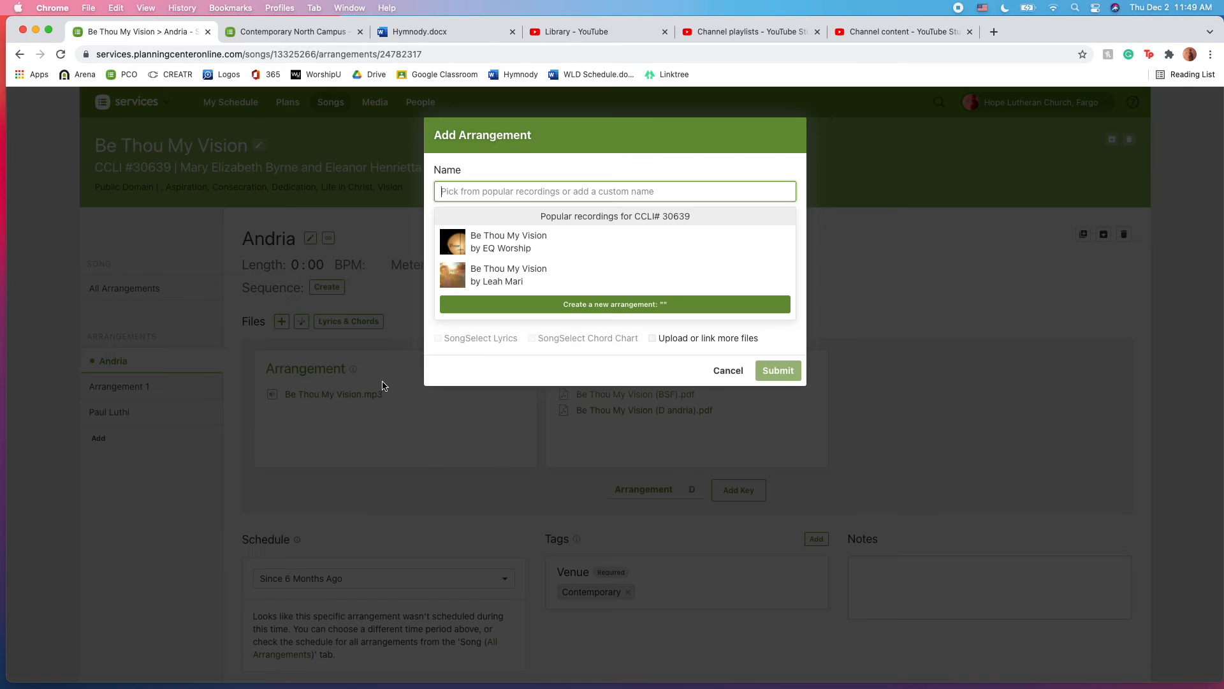
text(BSF)
key(Return)
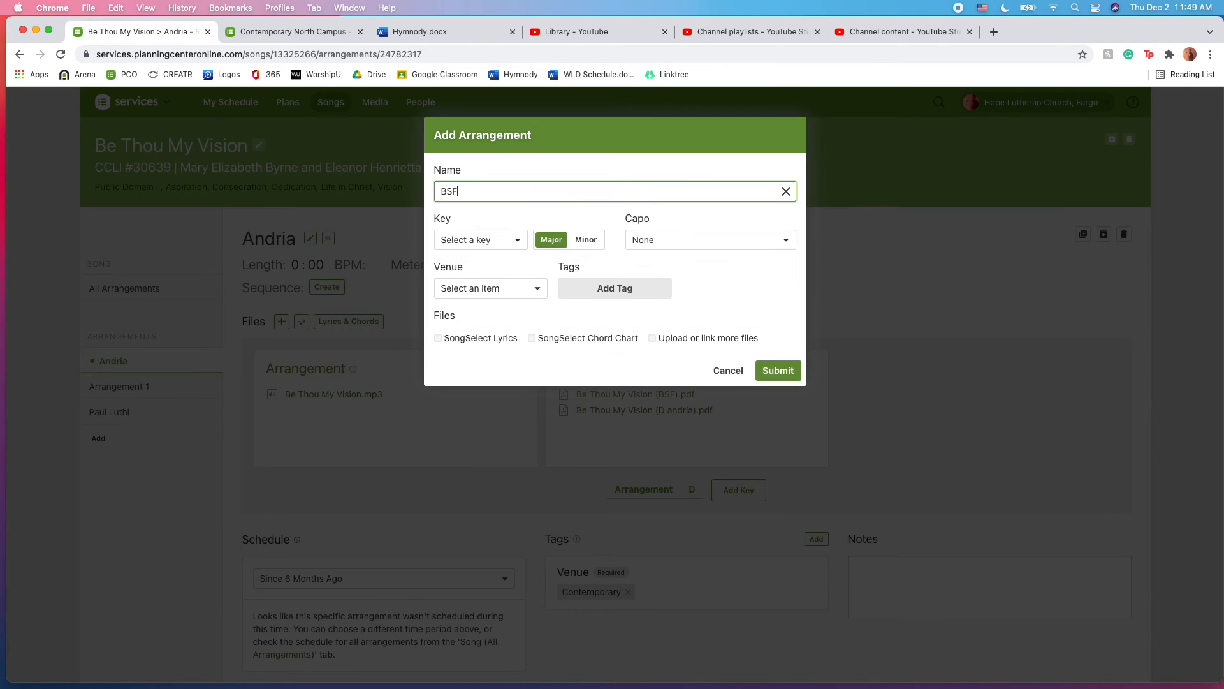
click(512, 248)
click(450, 432)
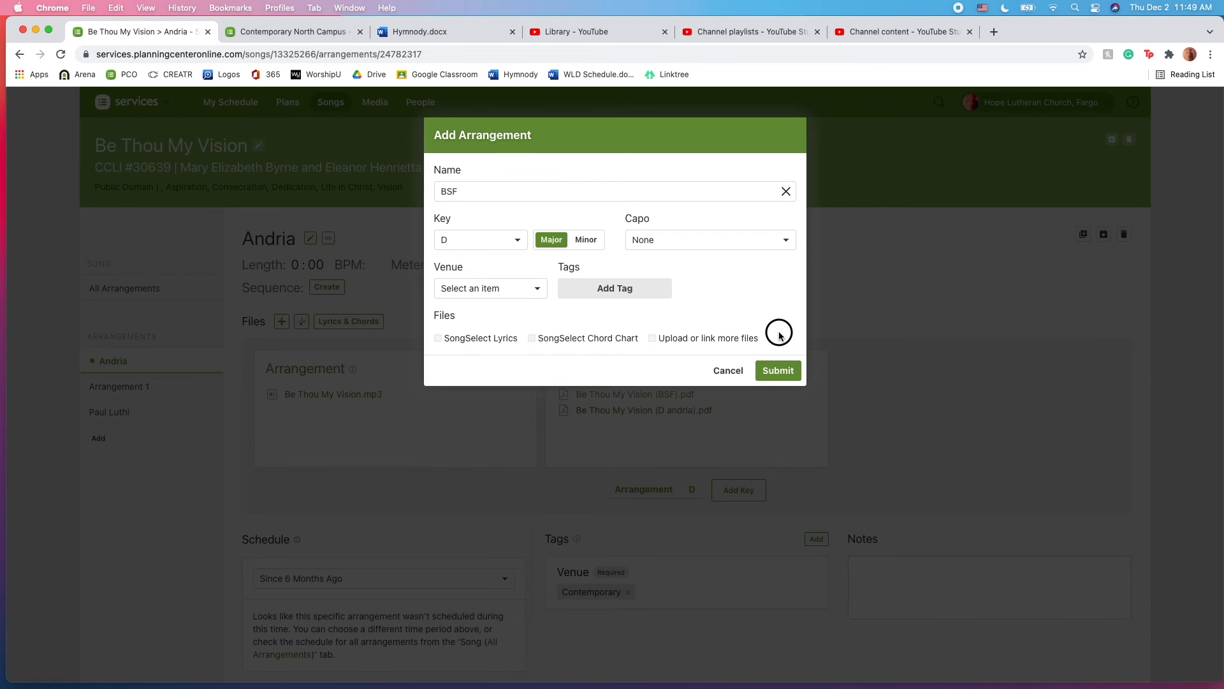
click(520, 290)
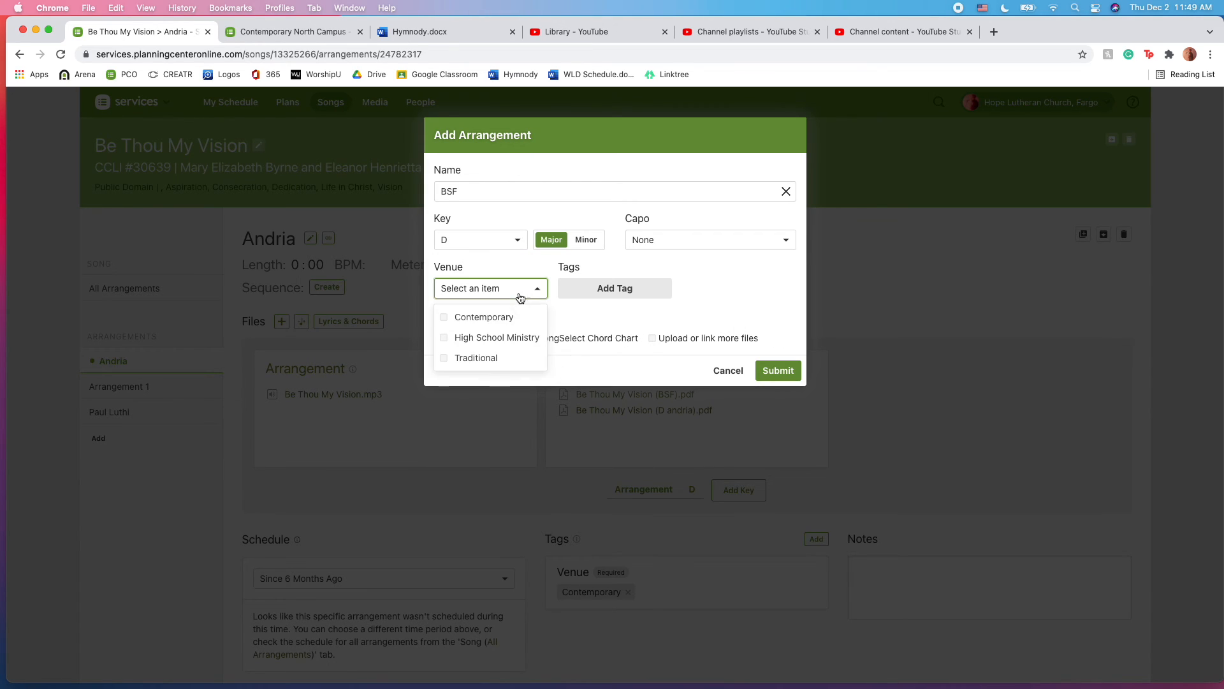
click(465, 314)
click(787, 375)
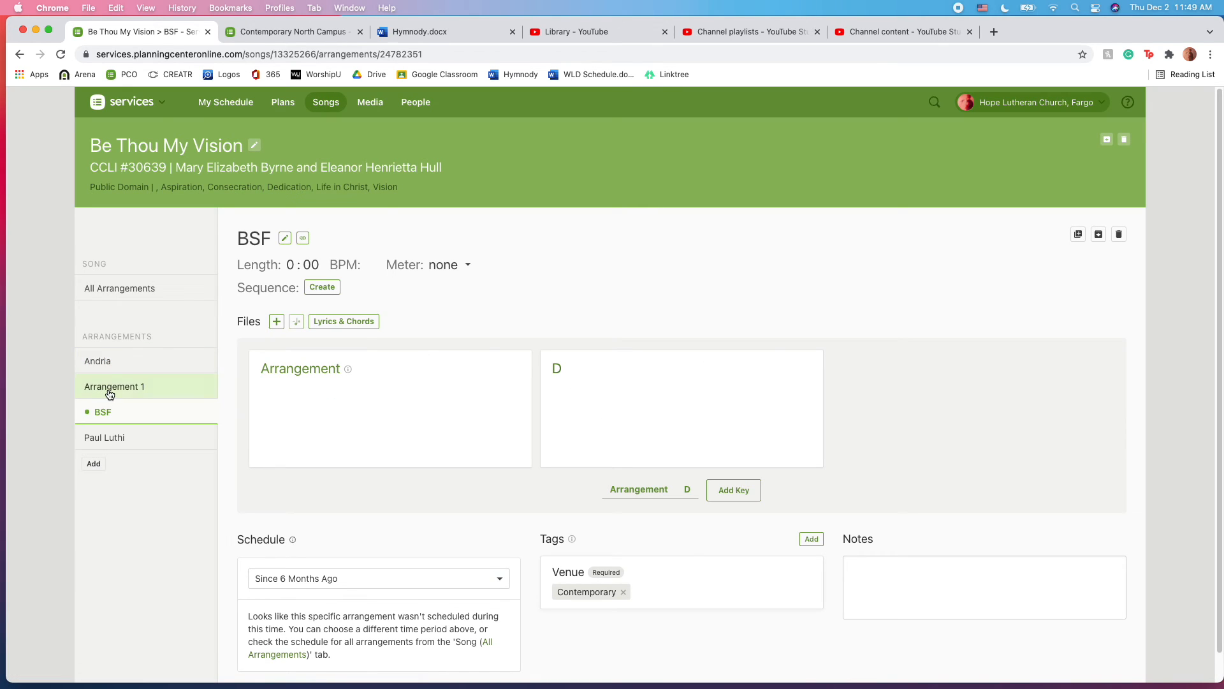
Move Be Thou My Vision (BSF).pdf from Andria into BSF, then review every arrangement's files.
click(109, 361)
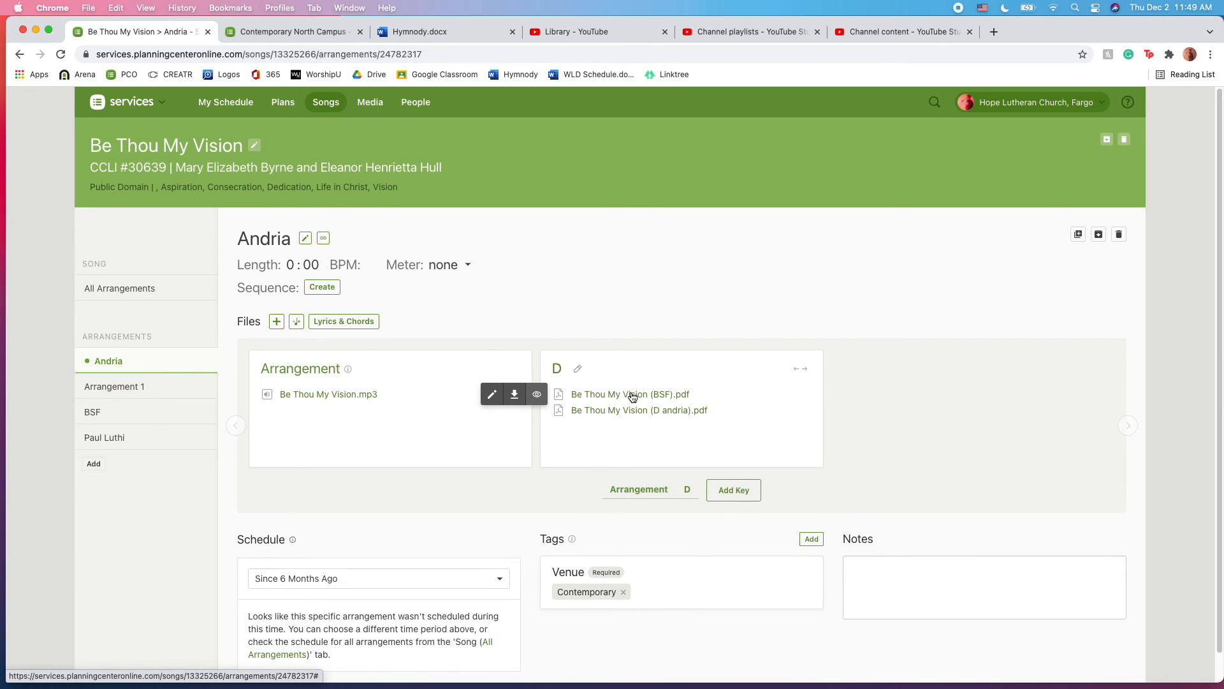
drag(633, 397, 92, 412)
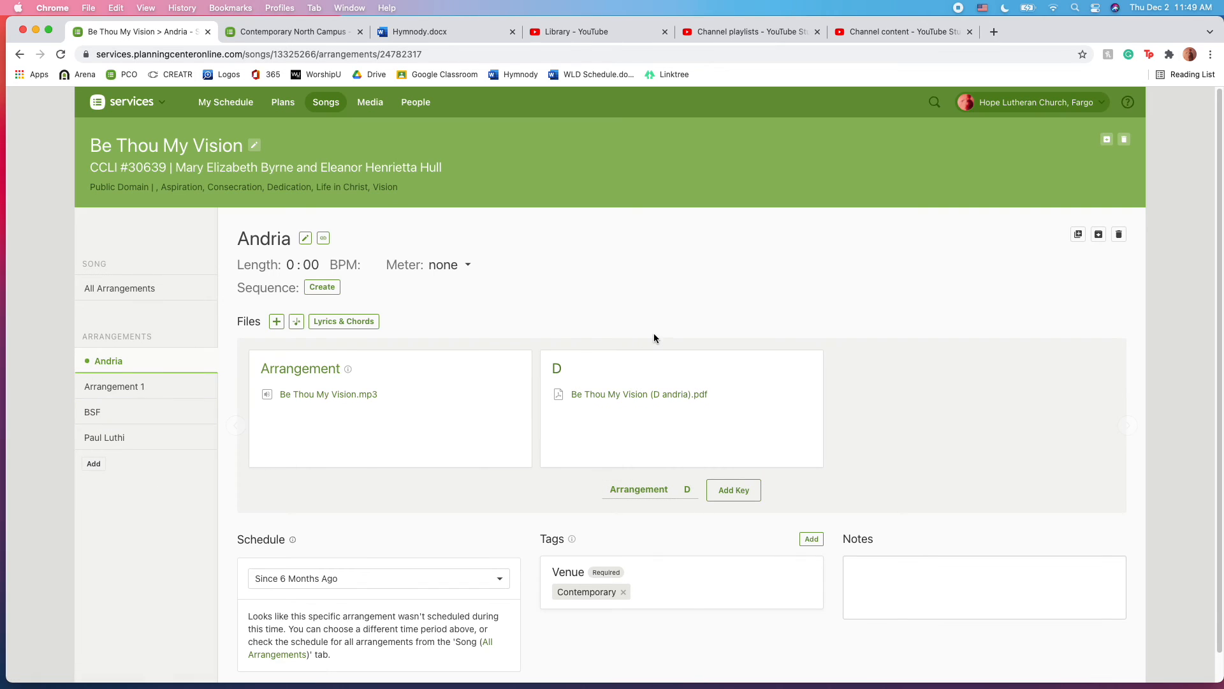
click(102, 414)
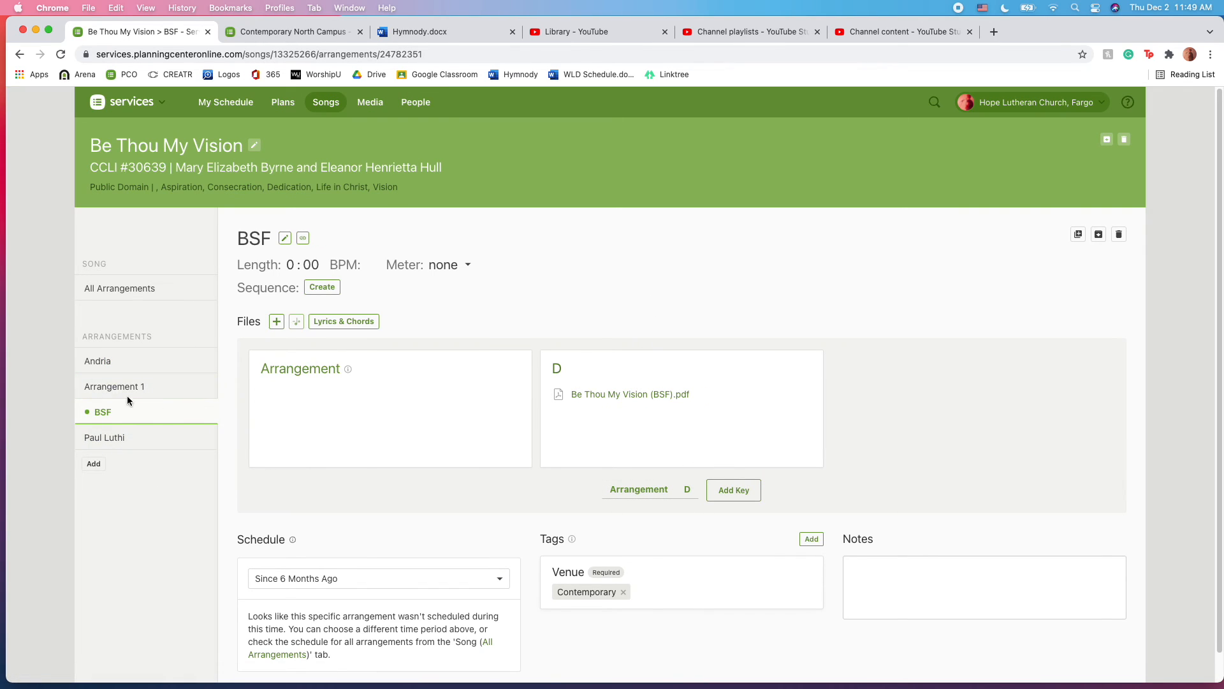
click(147, 362)
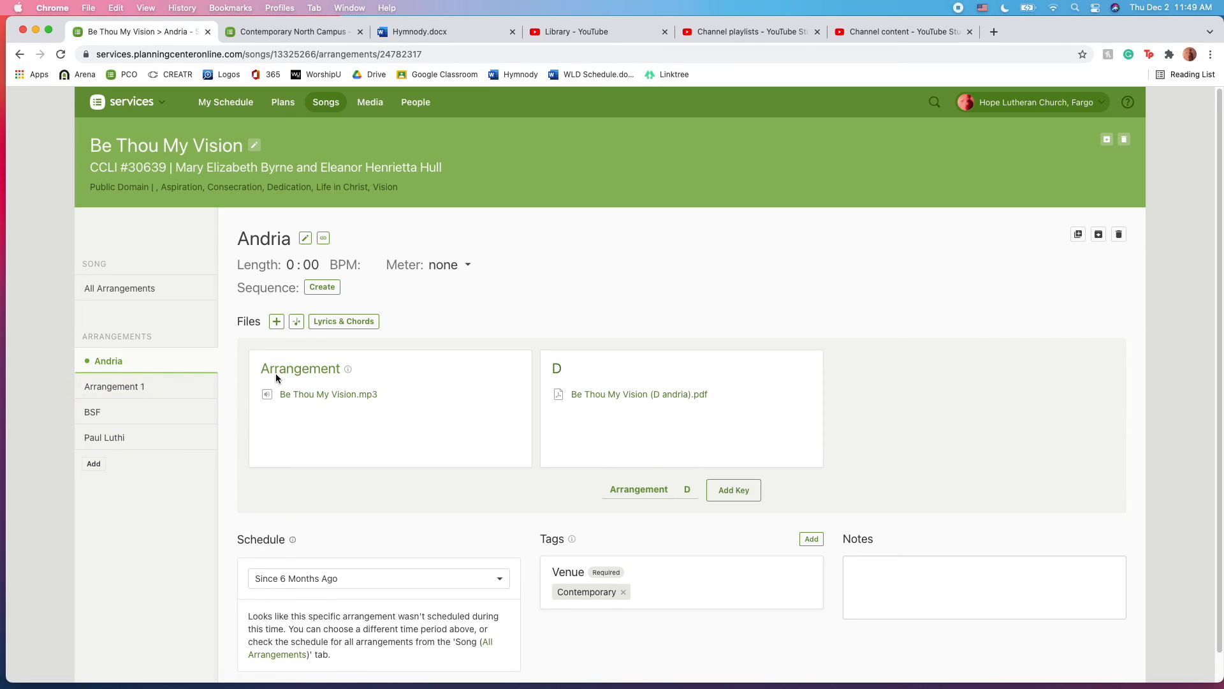
click(178, 389)
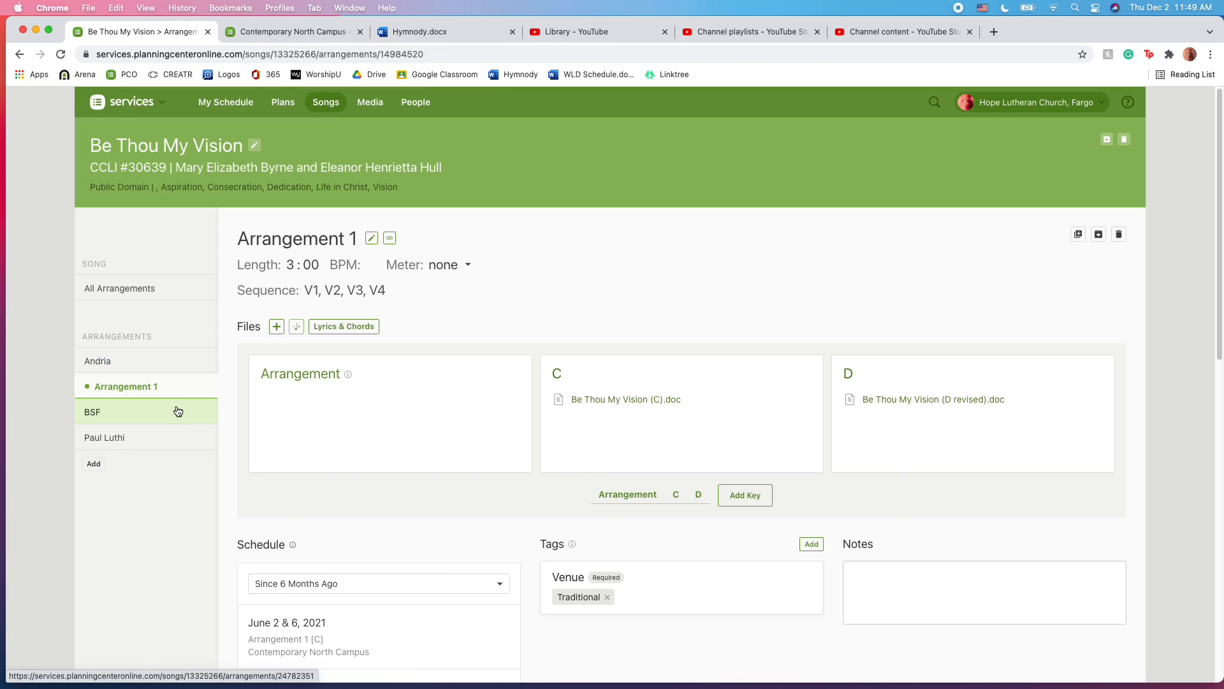
click(178, 420)
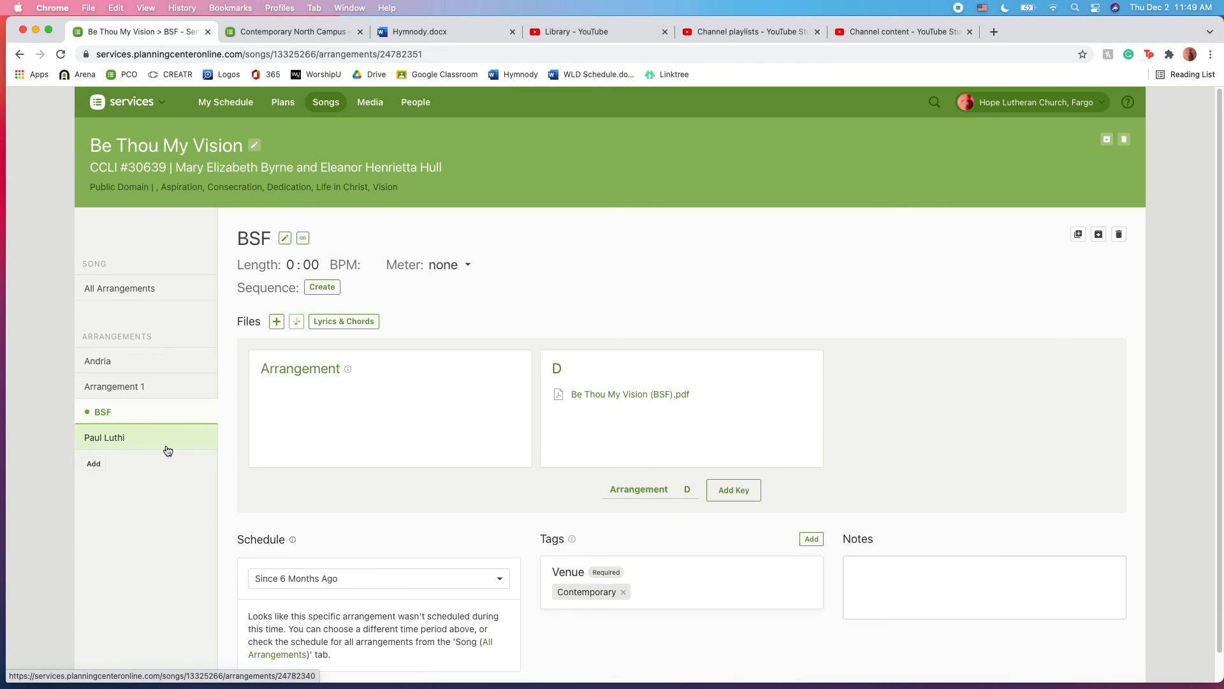
click(167, 440)
click(148, 362)
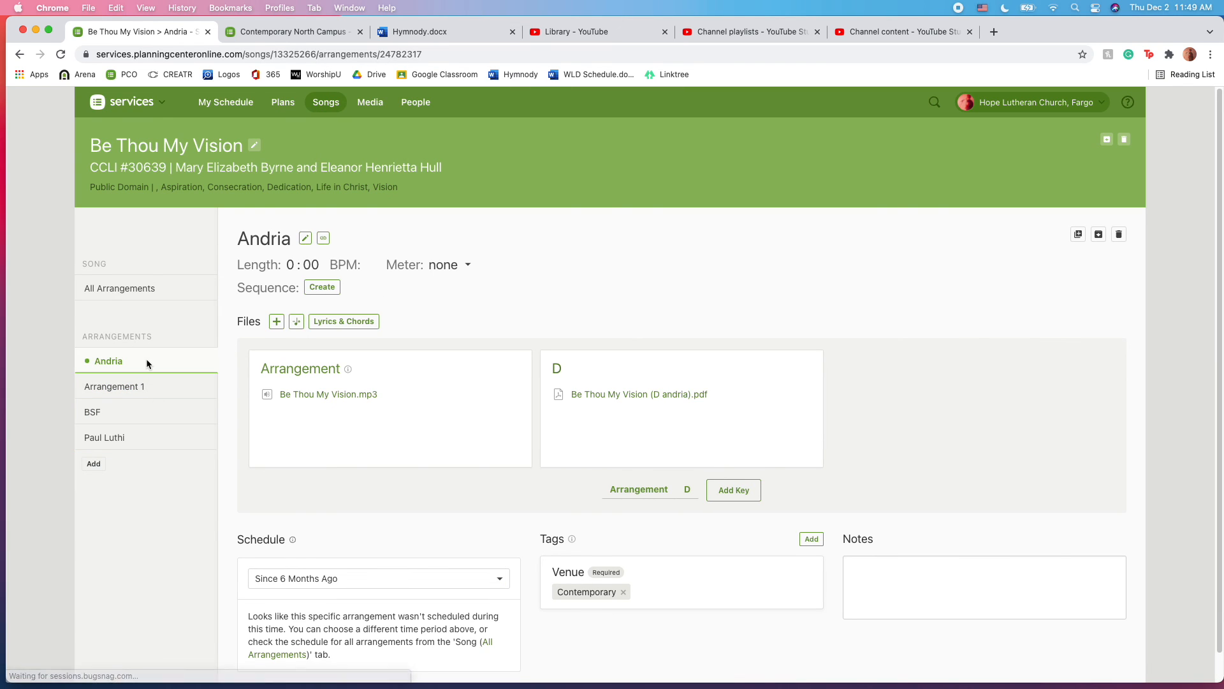